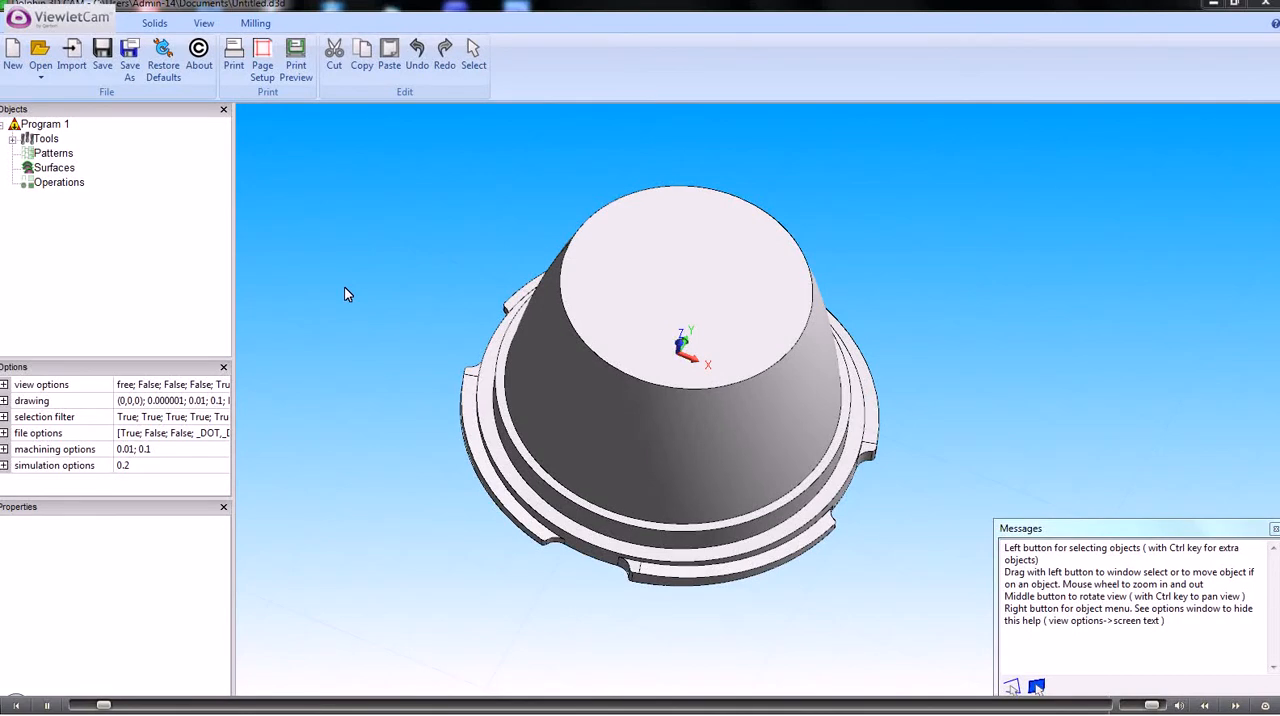
Set the part's origin at X mid, Y mid and Z max
middle_drag(344, 294, 344, 260)
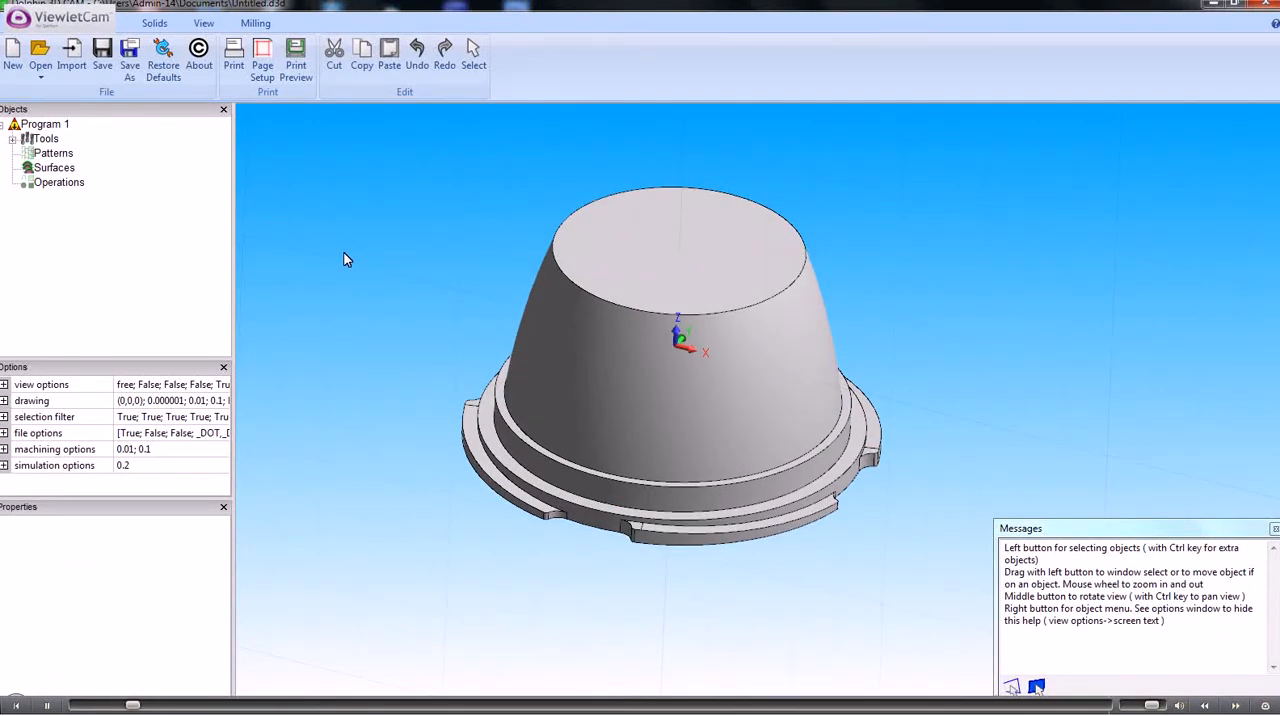
click(257, 26)
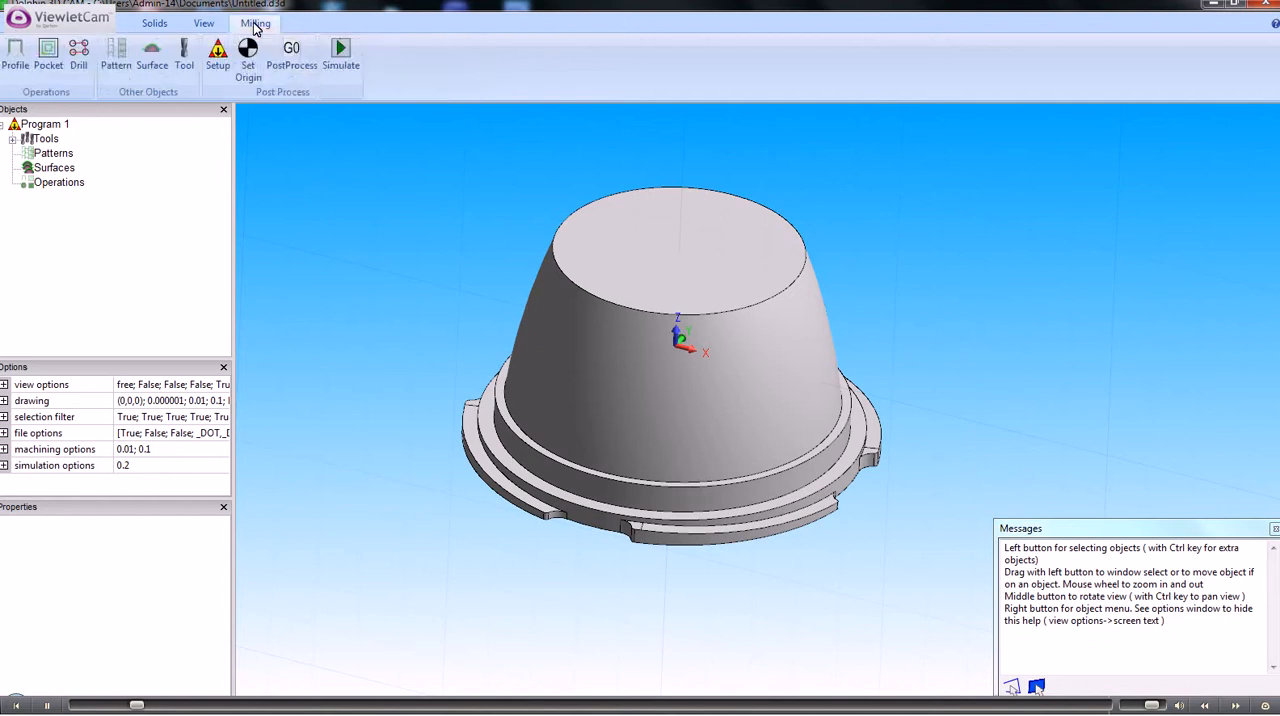
click(249, 54)
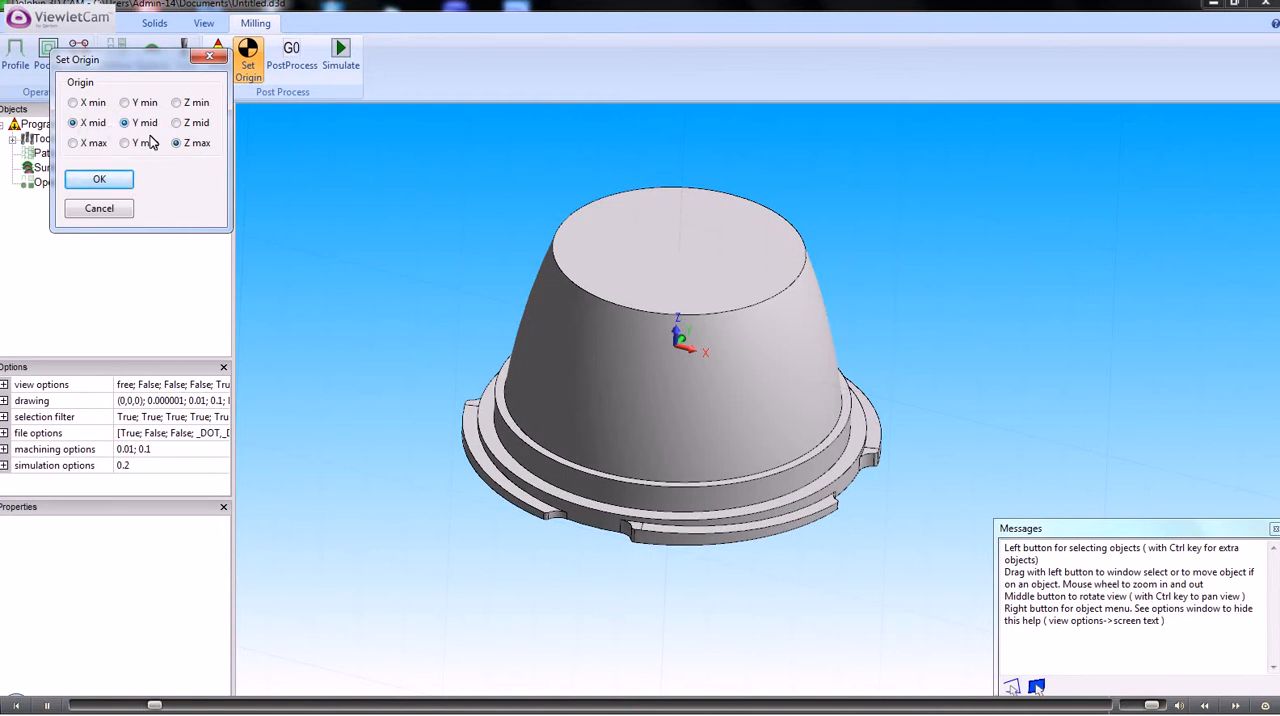
click(100, 181)
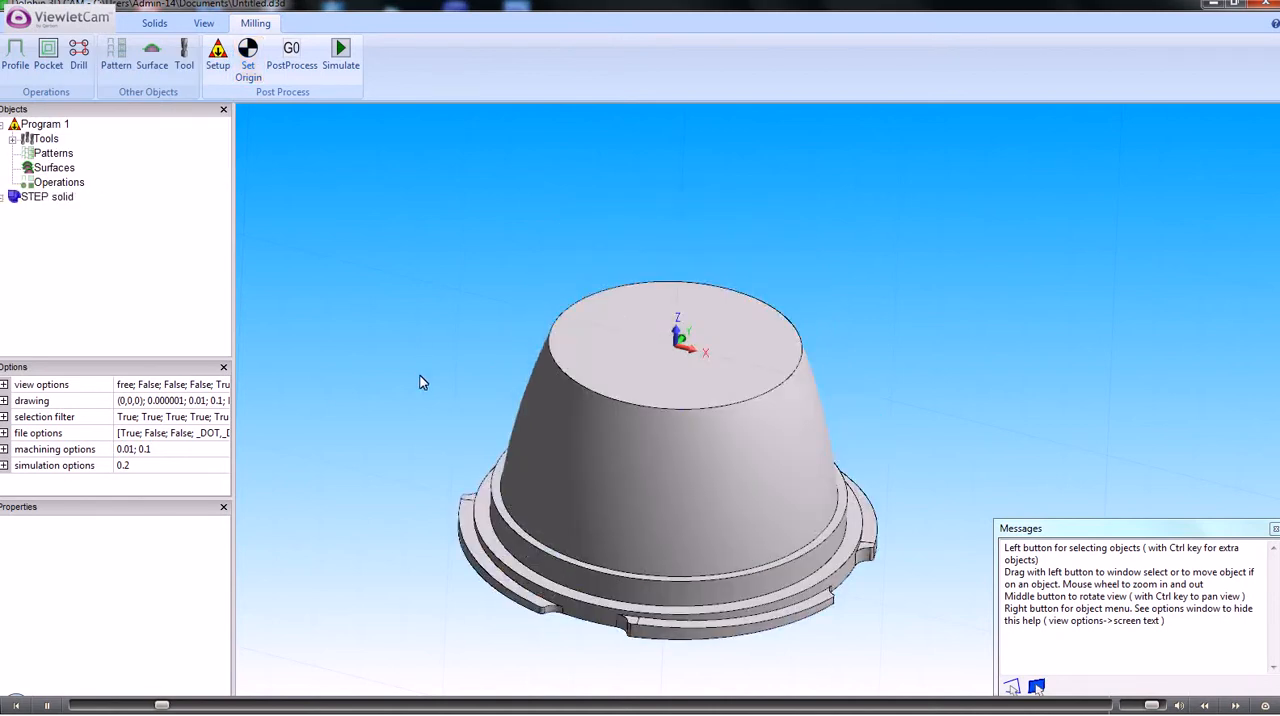
Limit picking to faces and make a sketch from the flat circular top face of the solid
middle_drag(409, 386, 402, 413)
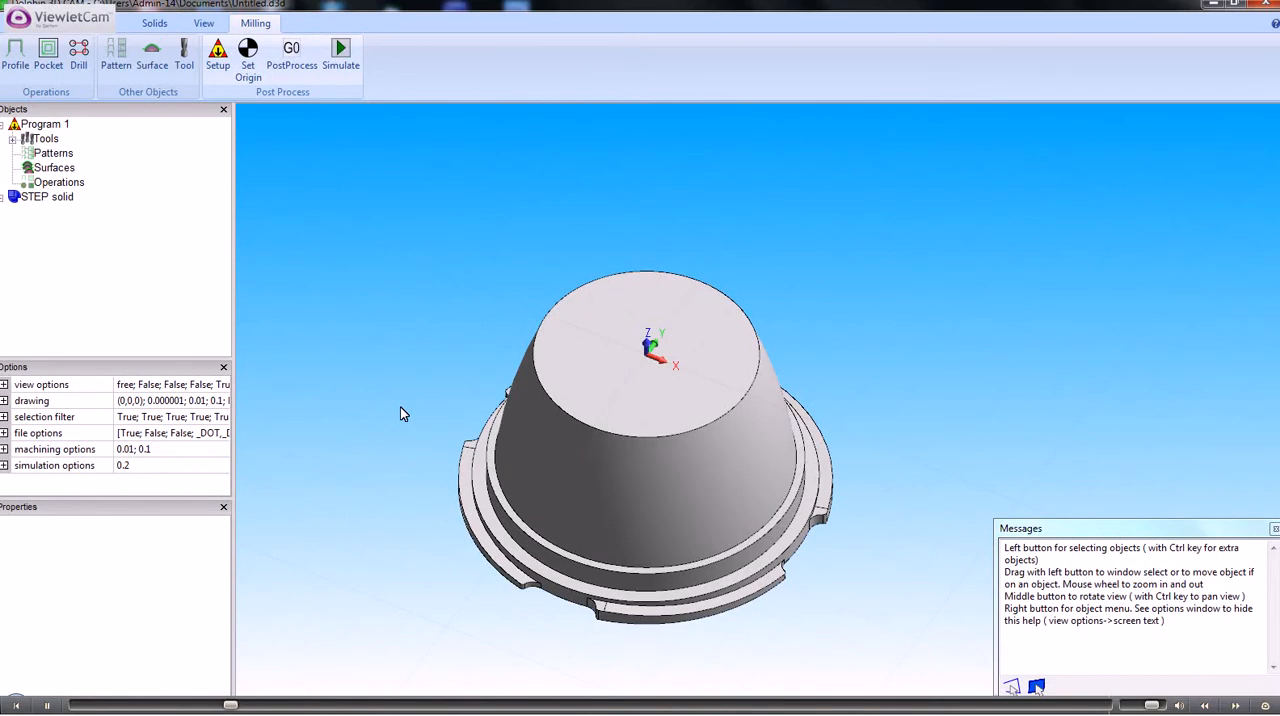
mouse_move(426, 386)
middle_down()
mouse_move(411, 322)
mouse_move(443, 390)
middle_up()
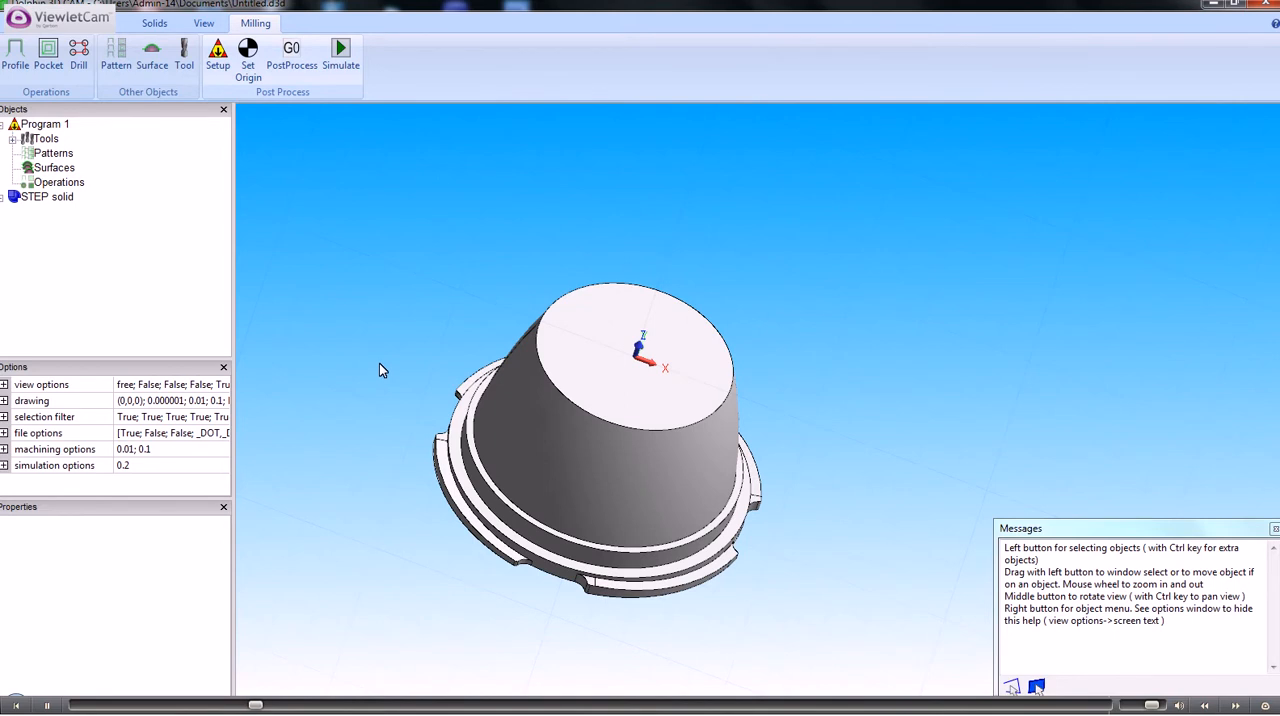
scroll(388, 359, up, 1)
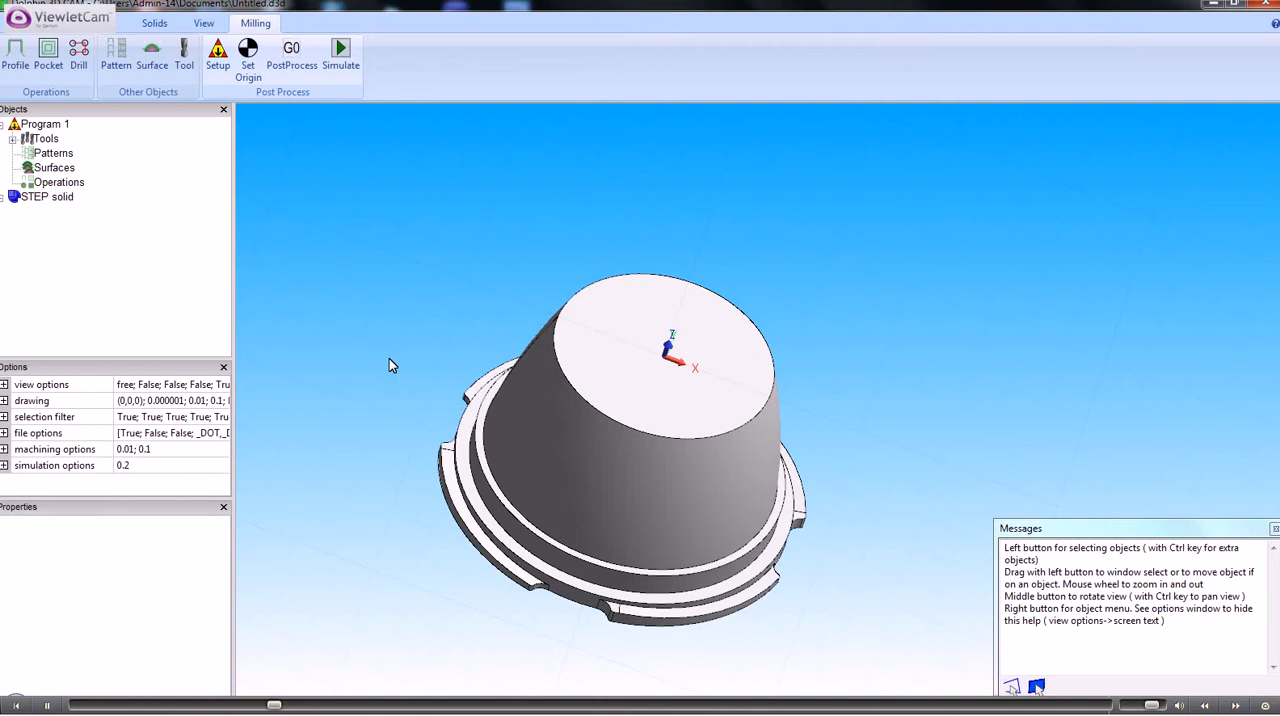
right_click(435, 229)
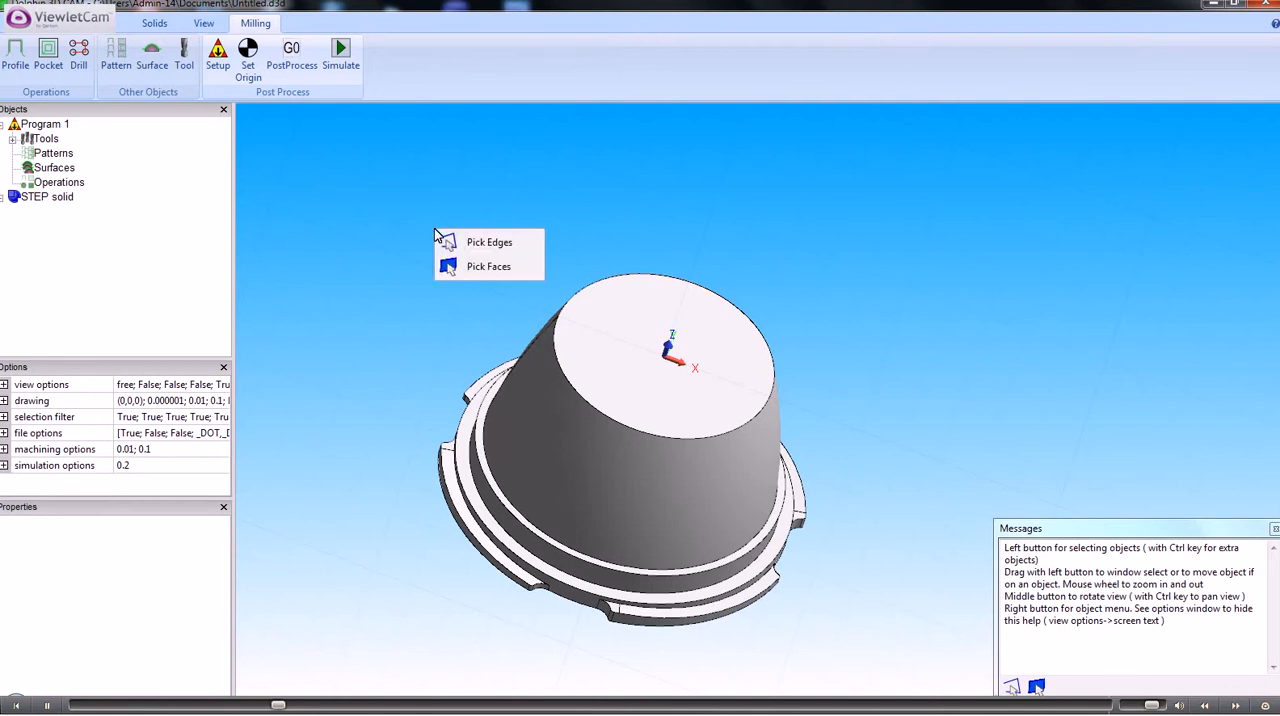
click(476, 268)
click(620, 321)
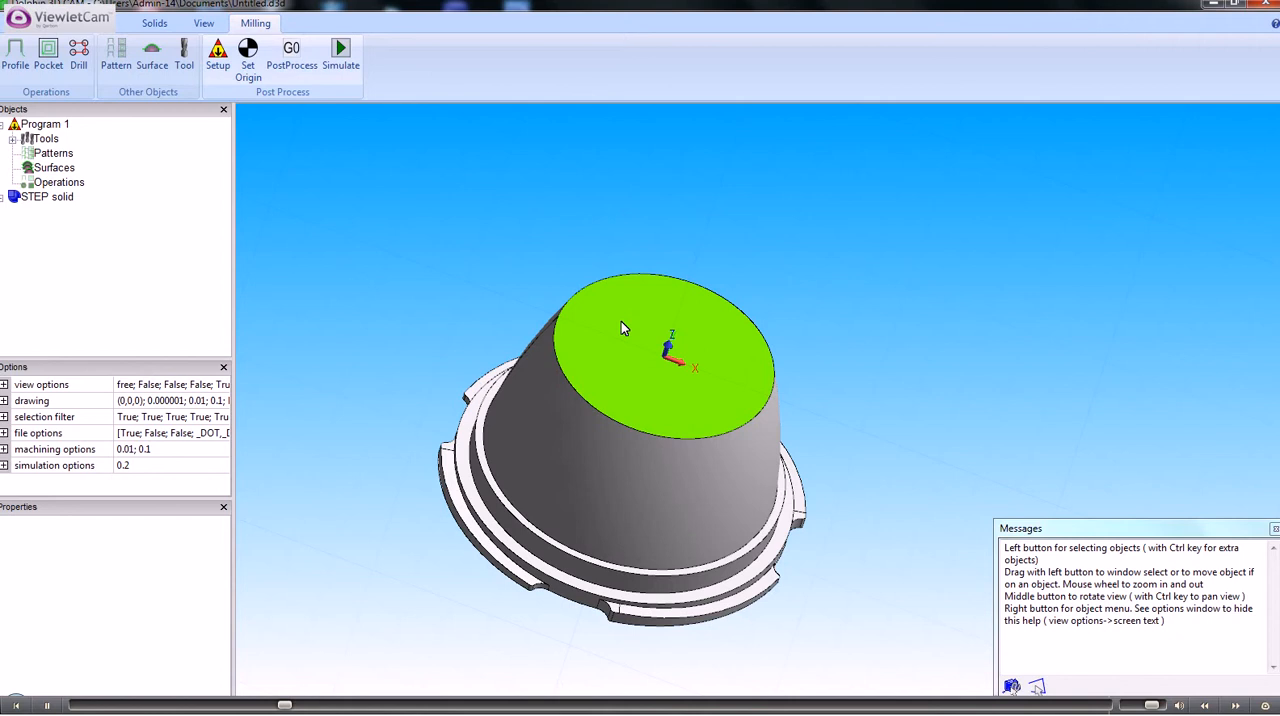
click(621, 321)
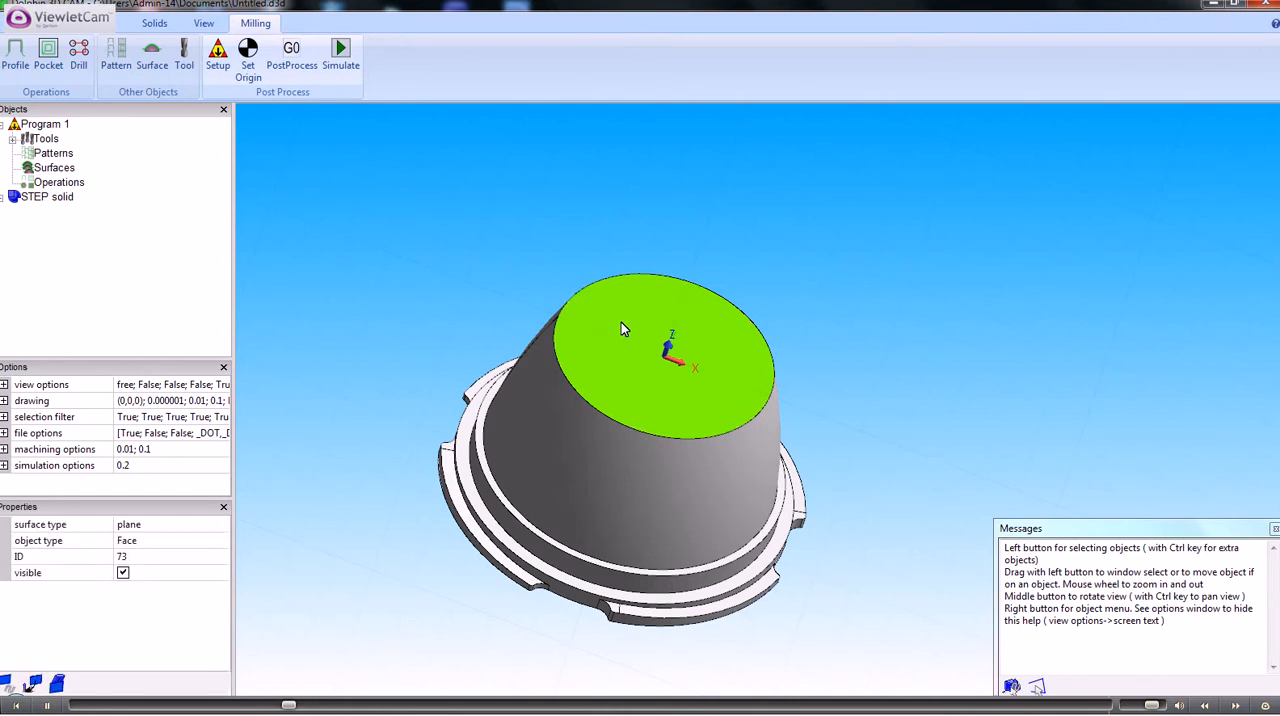
right_click(621, 330)
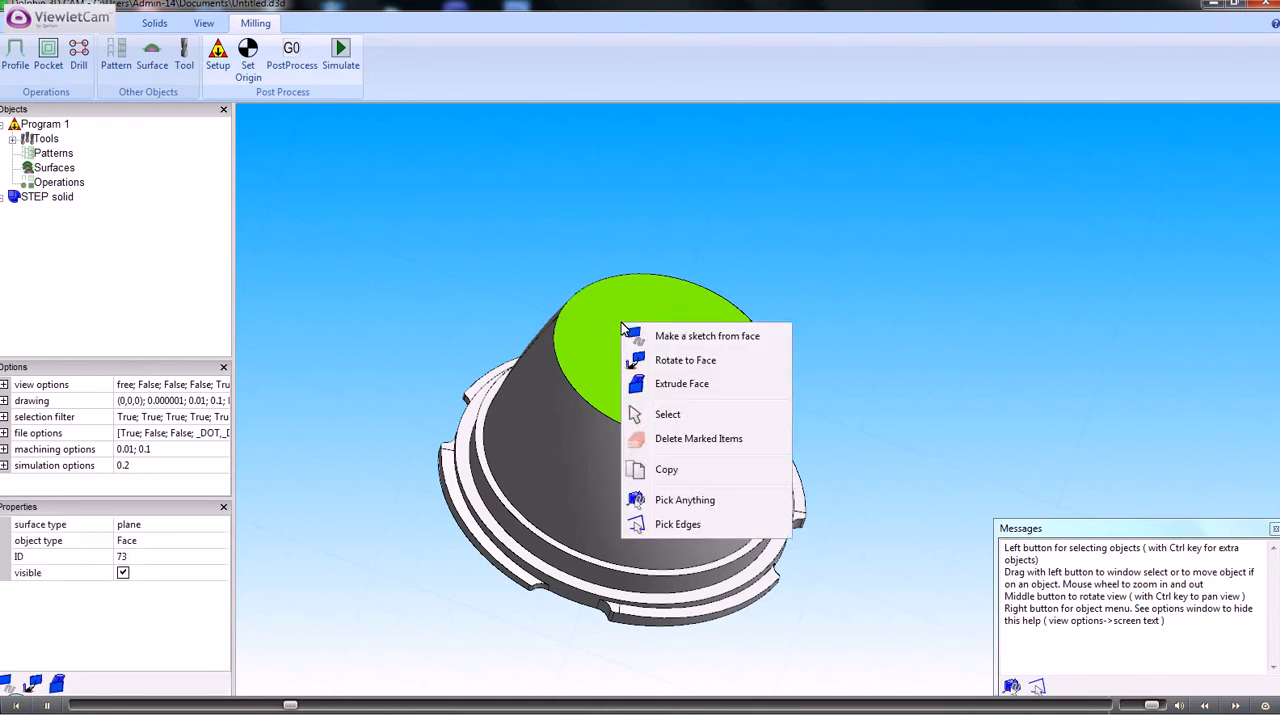
click(690, 336)
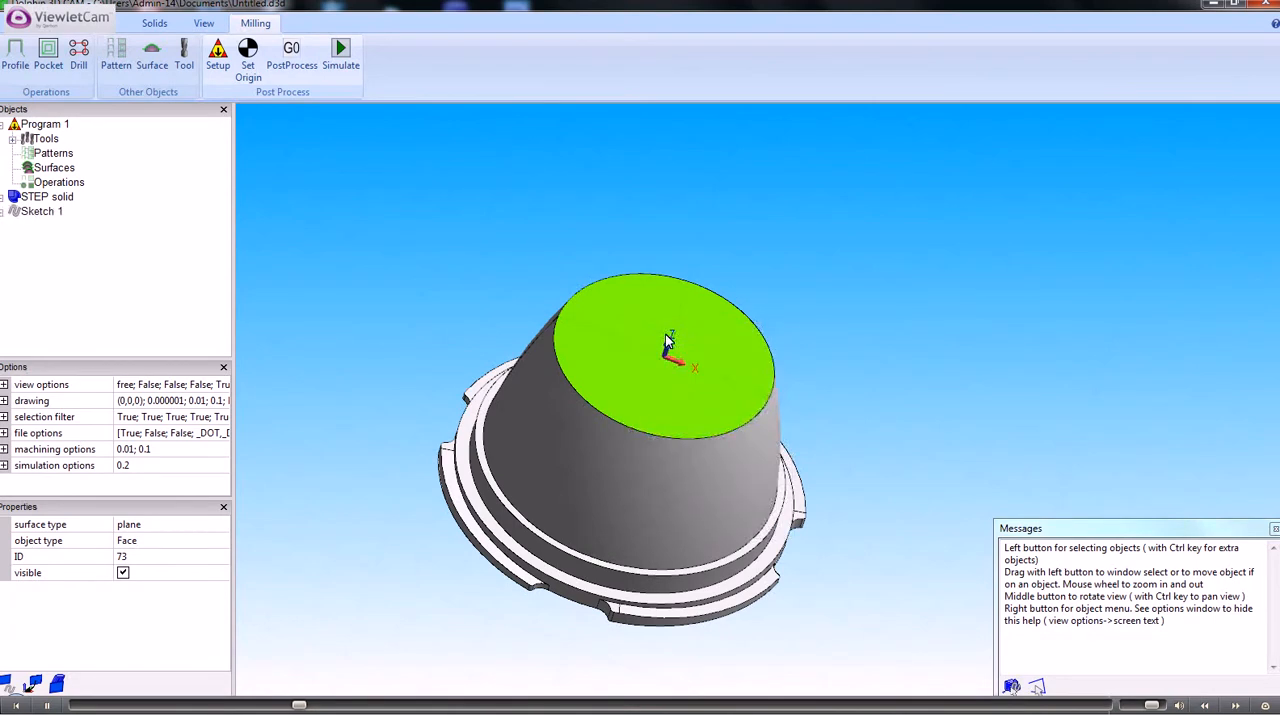
click(40, 213)
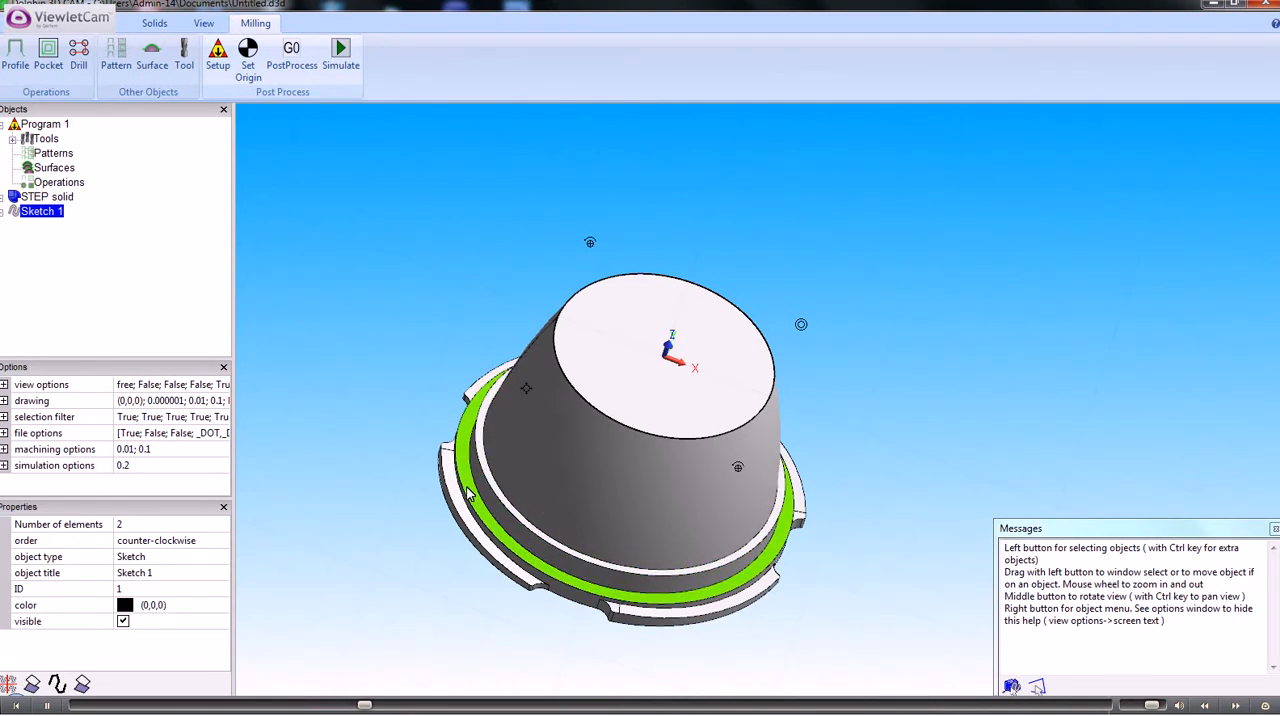
Make a sketch from the ring-shaped ledge face around the base and split it into separate inner and outer circle sketches
right_click(468, 493)
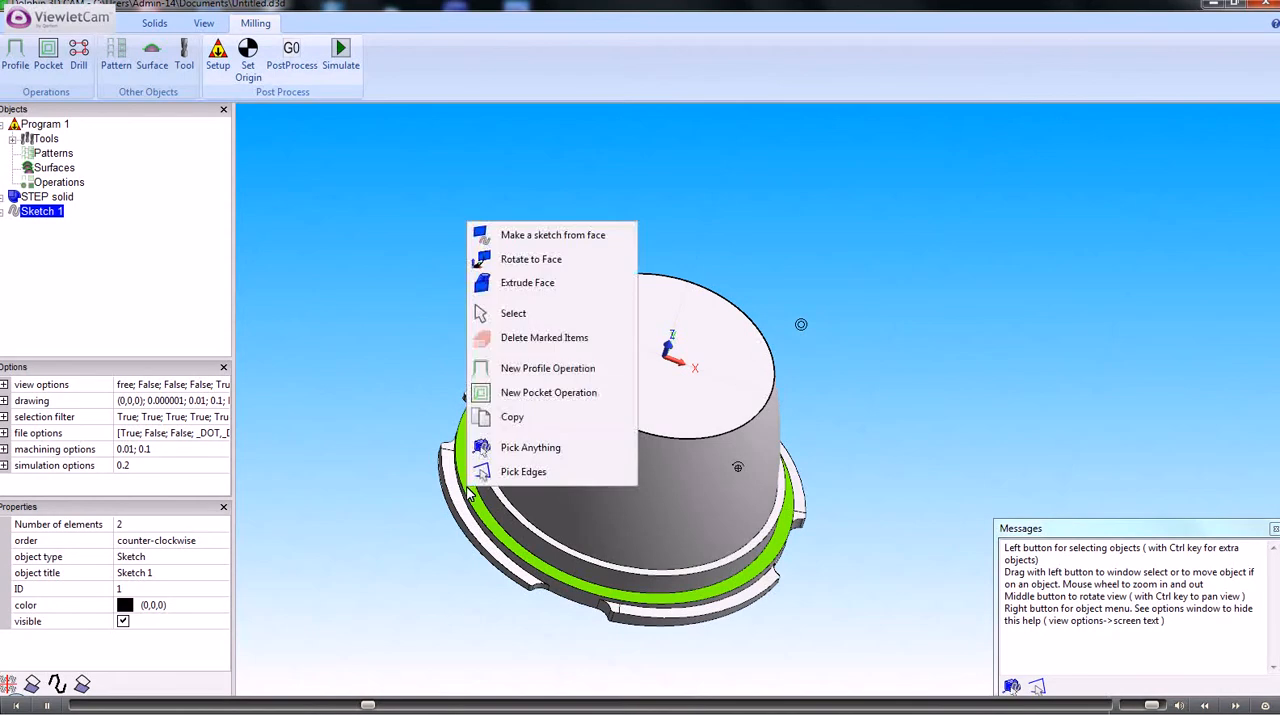
click(506, 236)
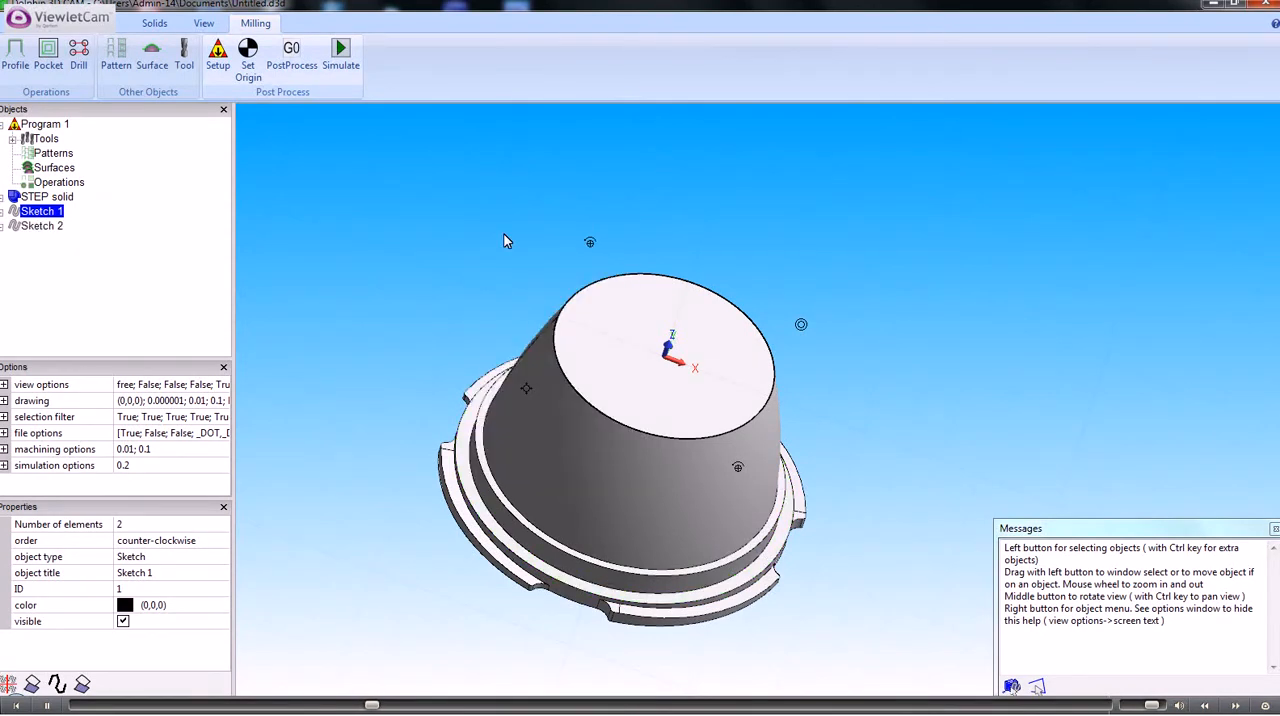
click(42, 227)
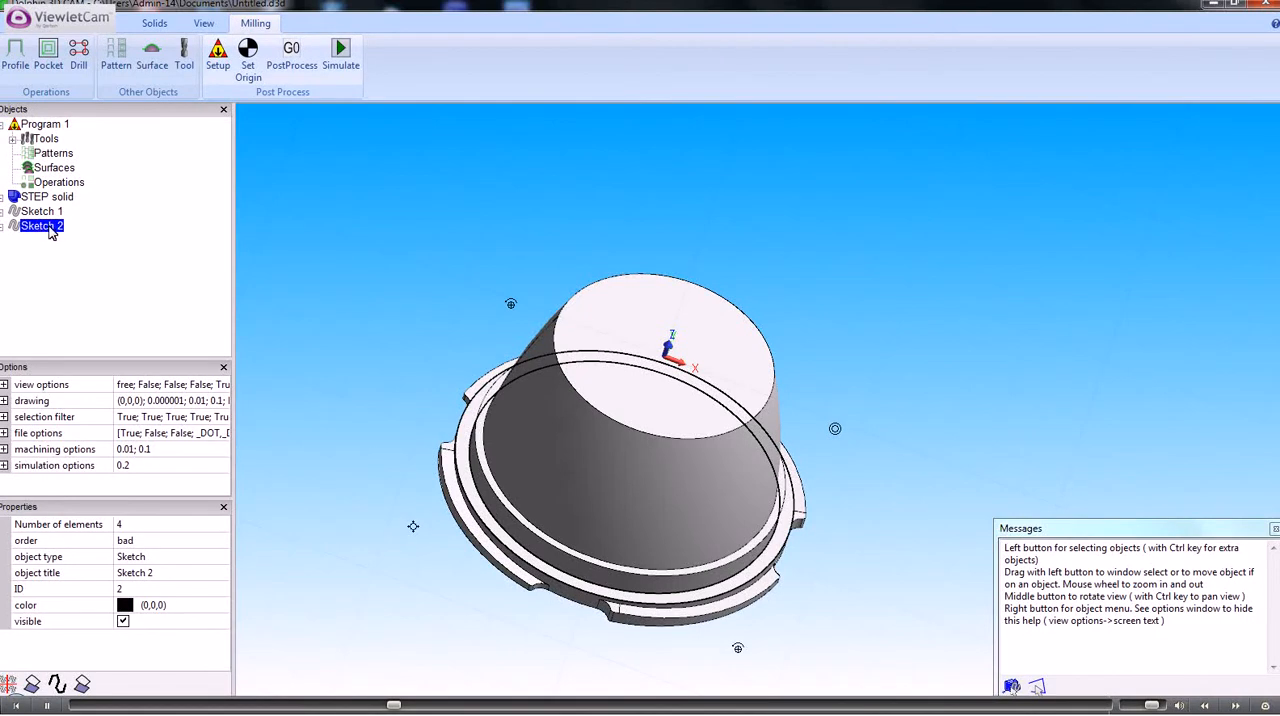
right_click(40, 233)
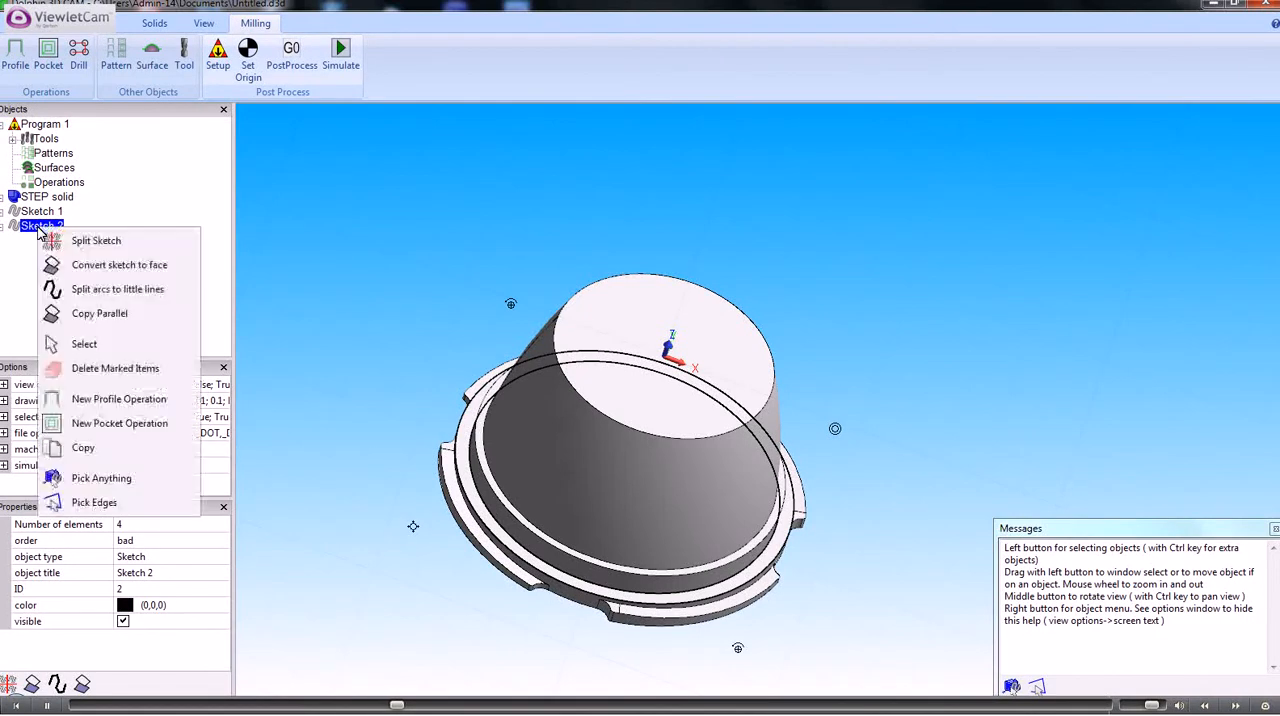
click(80, 243)
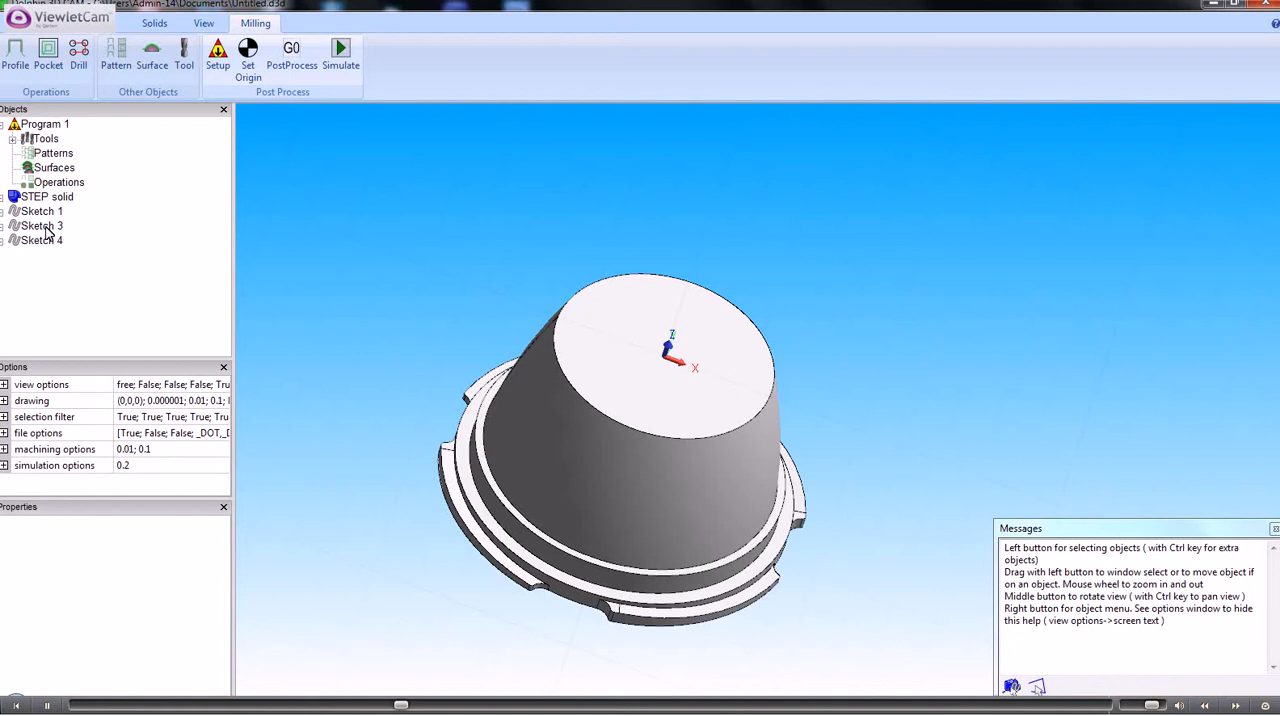
click(46, 228)
click(46, 244)
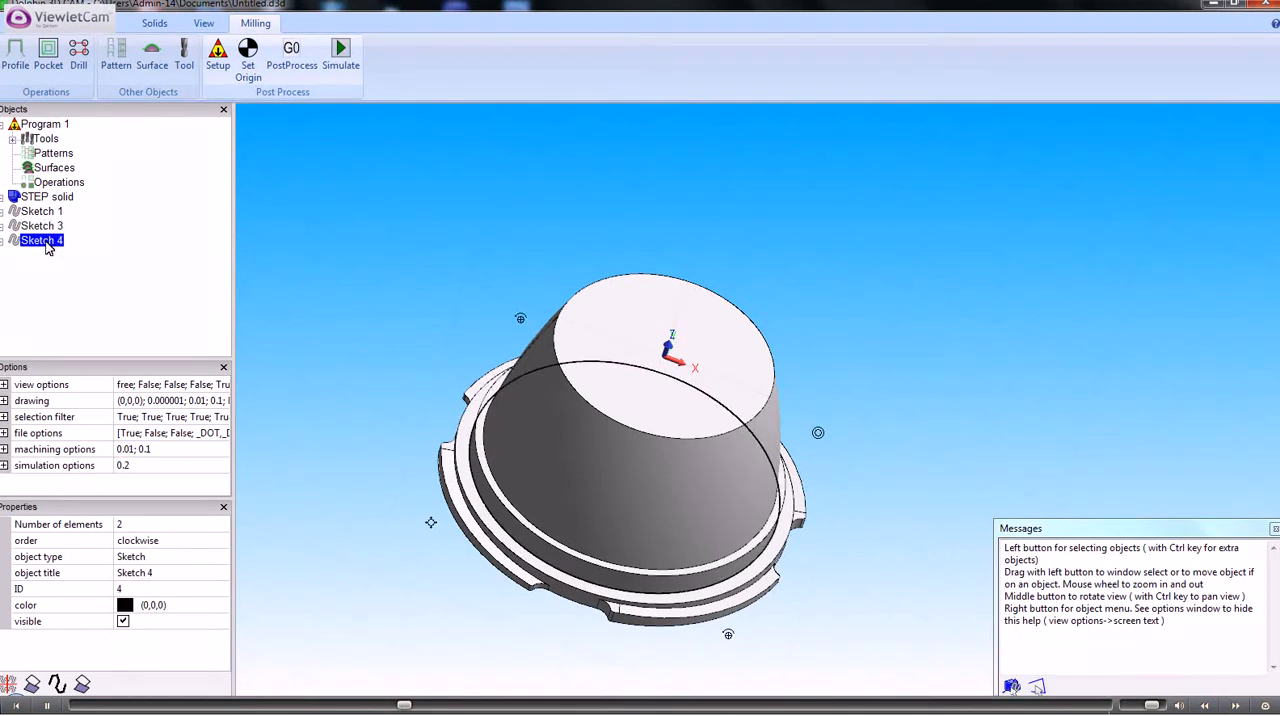
click(44, 229)
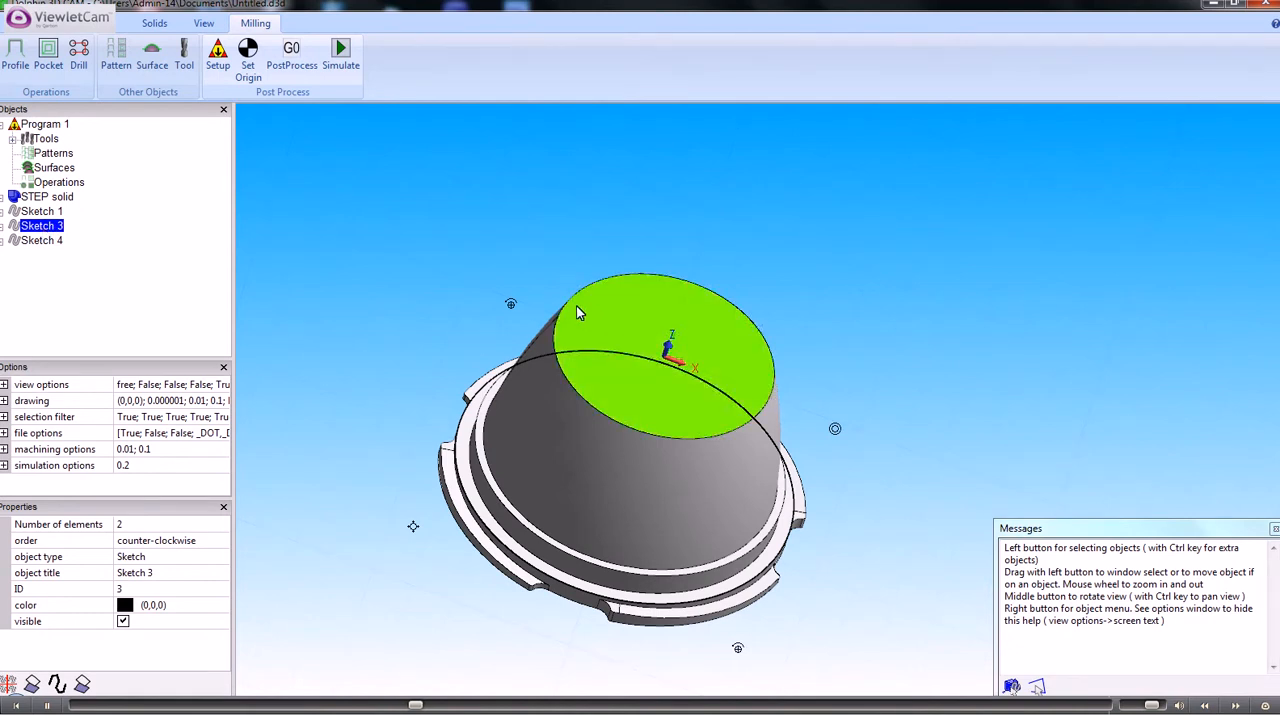
Combine the top-face sketch (Sketch 1) with the ledge's outer circle sketch (Sketch 3)
click(54, 214)
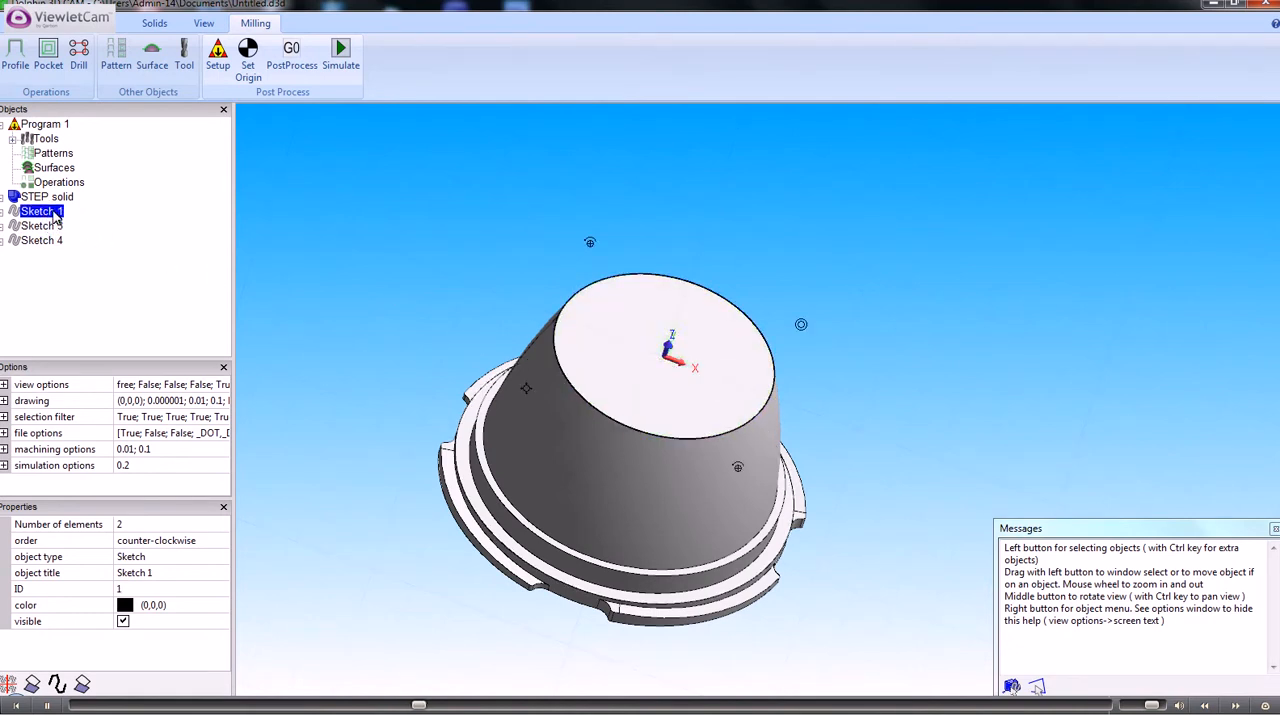
click(50, 229)
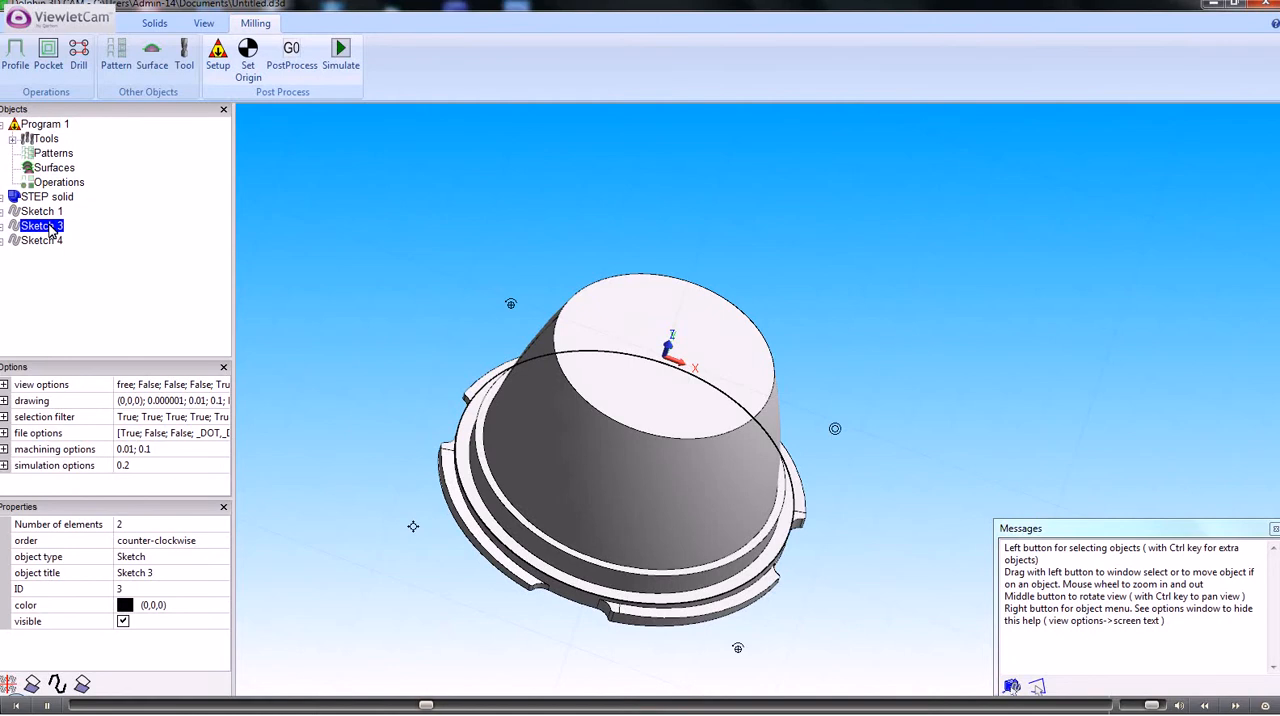
ctrl+click(50, 213)
right_click(50, 213)
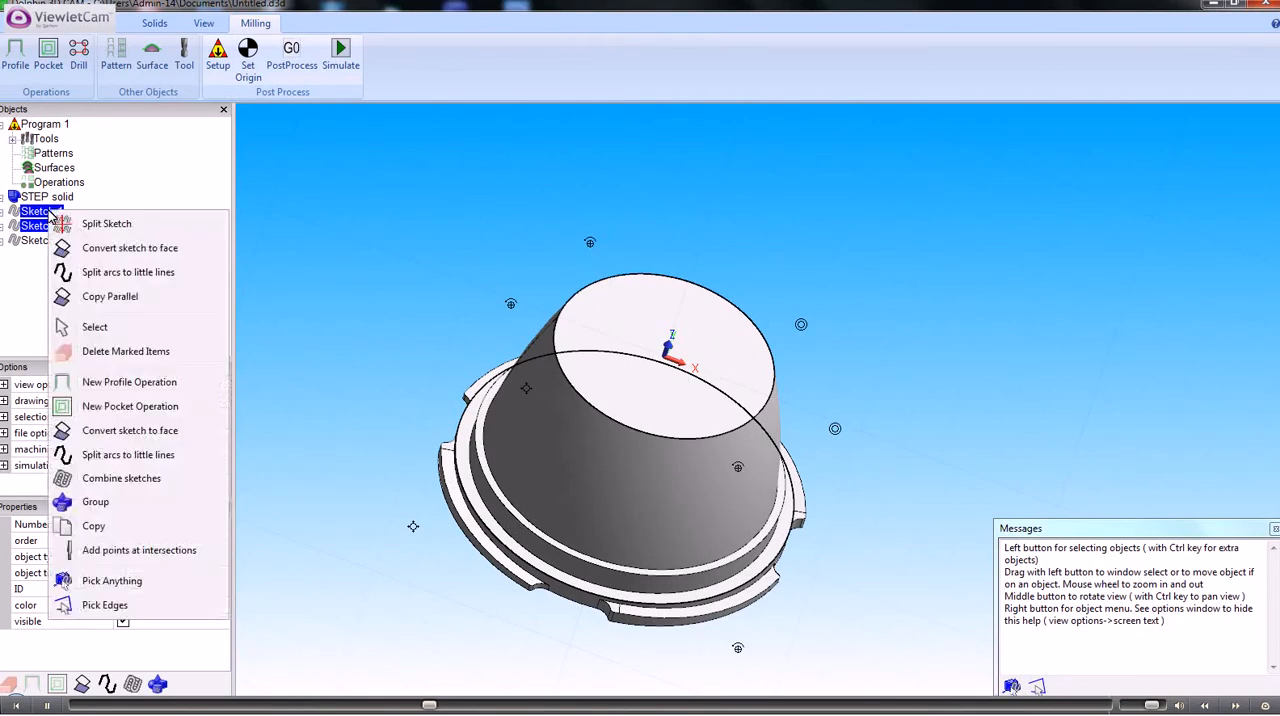
click(117, 478)
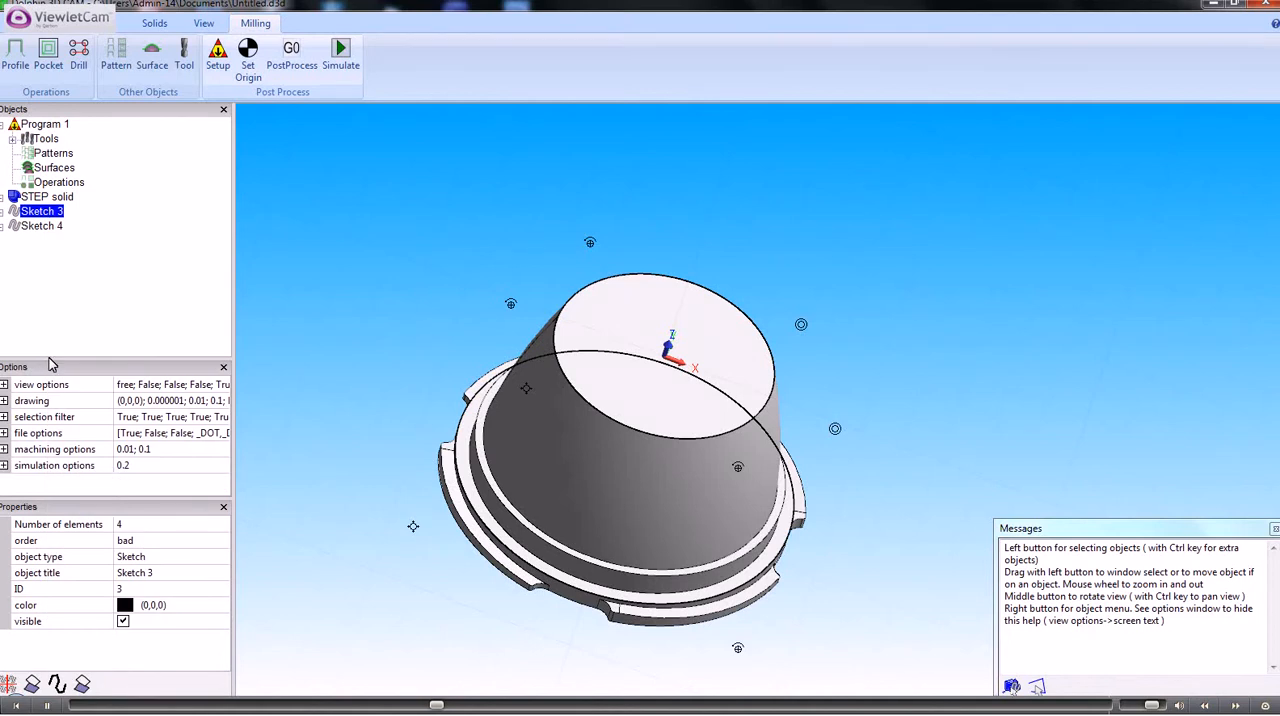
click(41, 226)
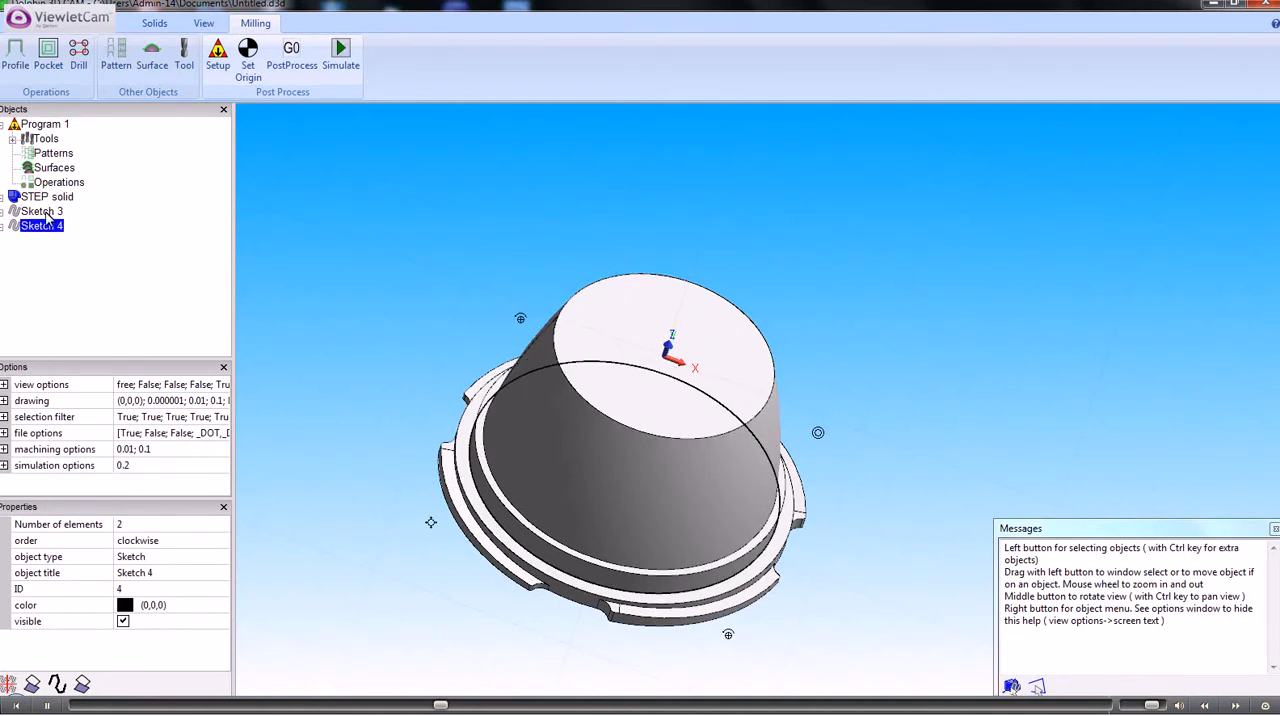
click(41, 212)
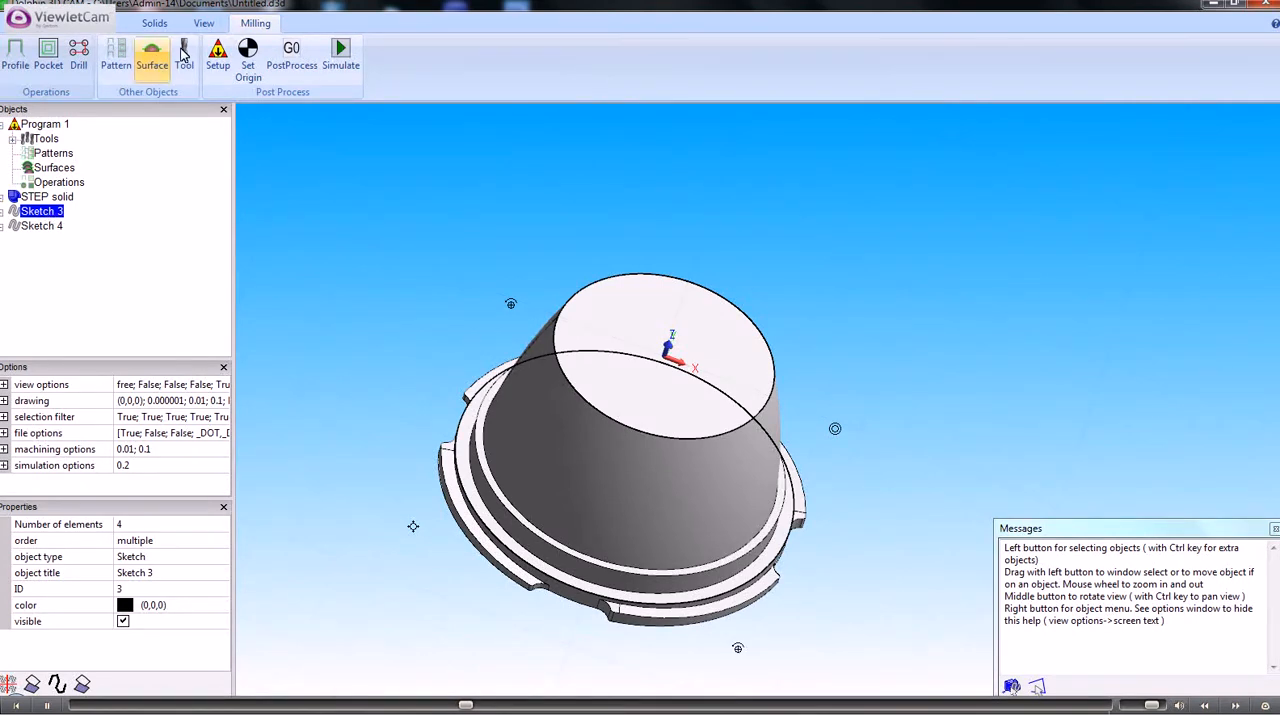
Create a machining surface from solid 1 with tolerance 0.1 and material allowance 0
click(149, 57)
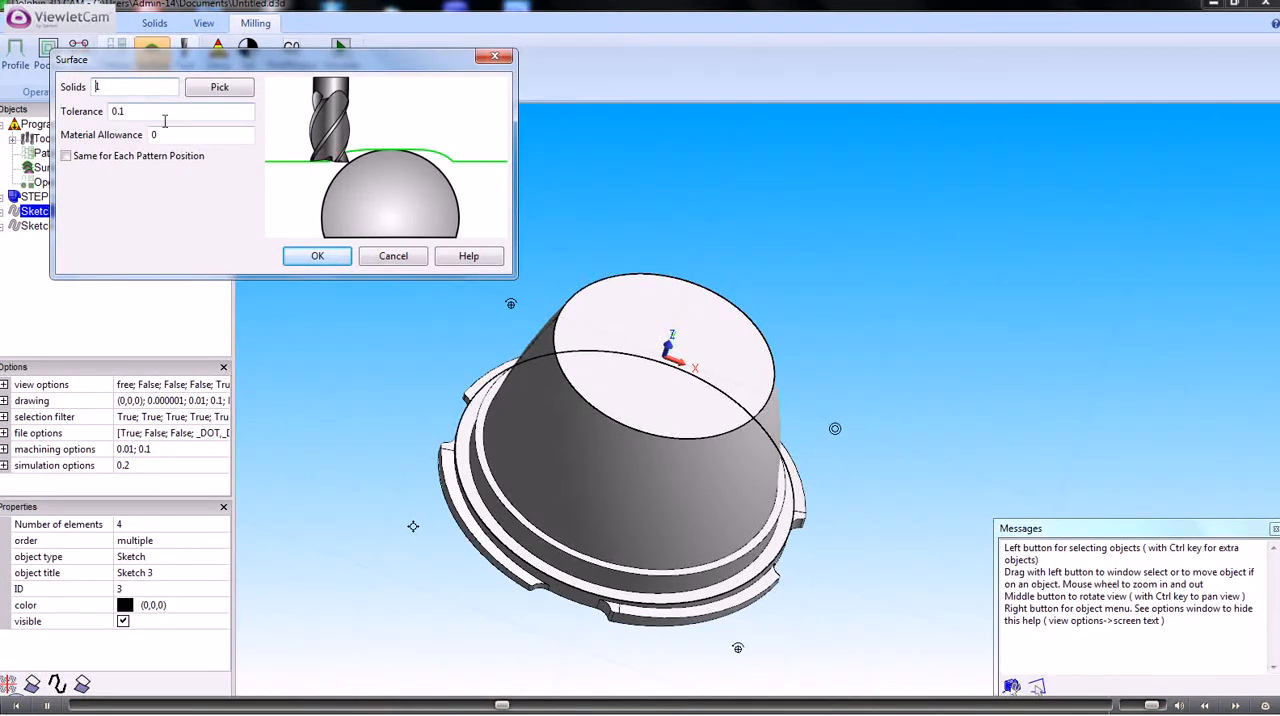
click(316, 257)
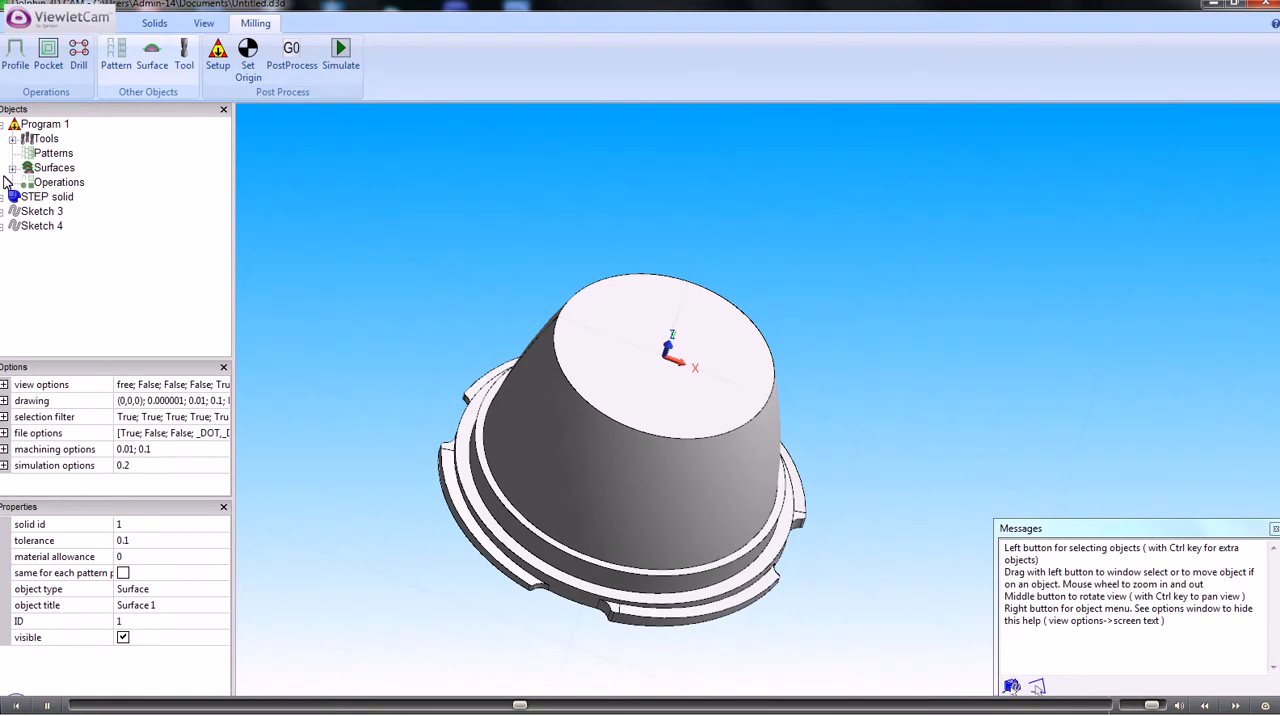
Examine the available ball end mills and end mills in the program's tool list, including the 6 mm ball end mill
click(12, 140)
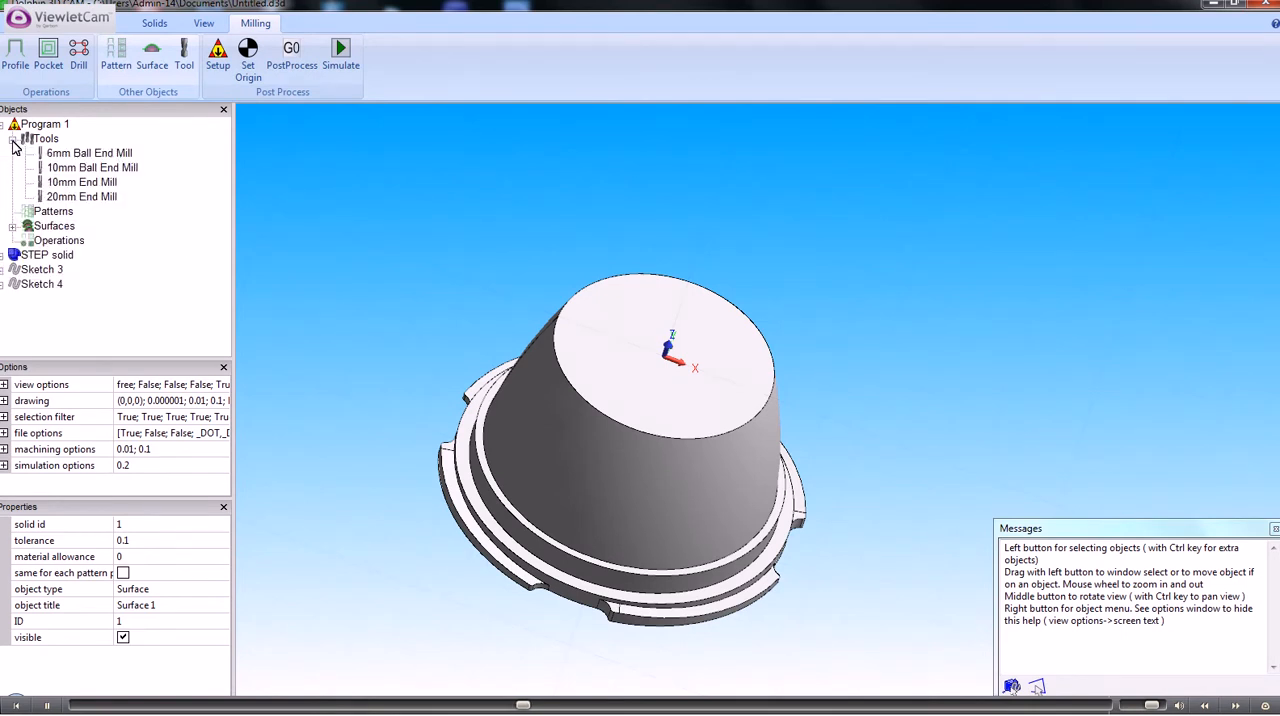
click(78, 156)
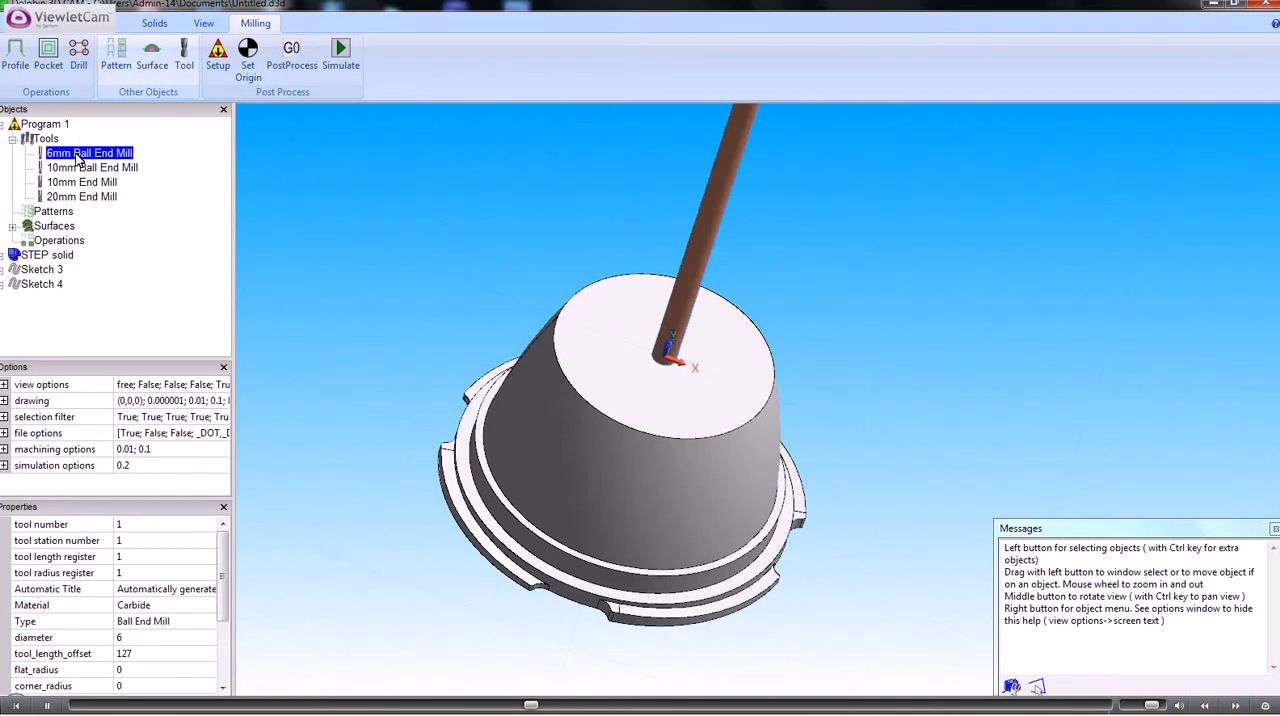
click(80, 169)
click(83, 185)
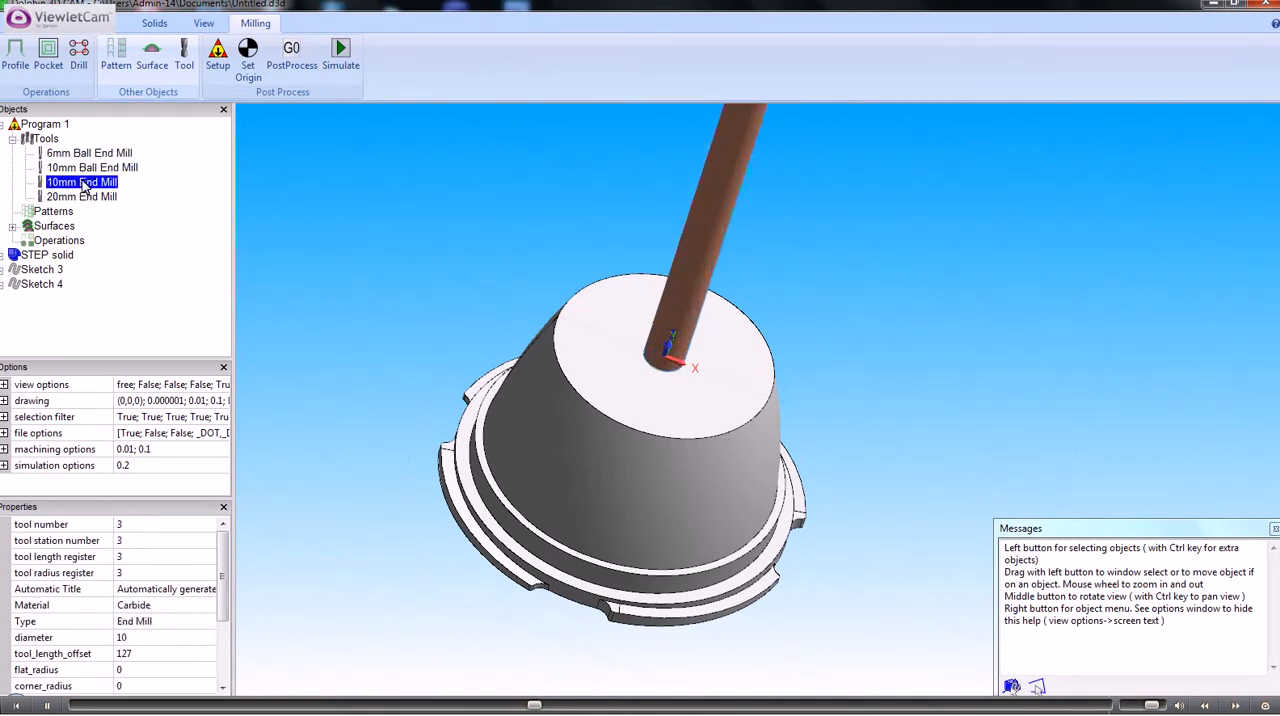
click(86, 199)
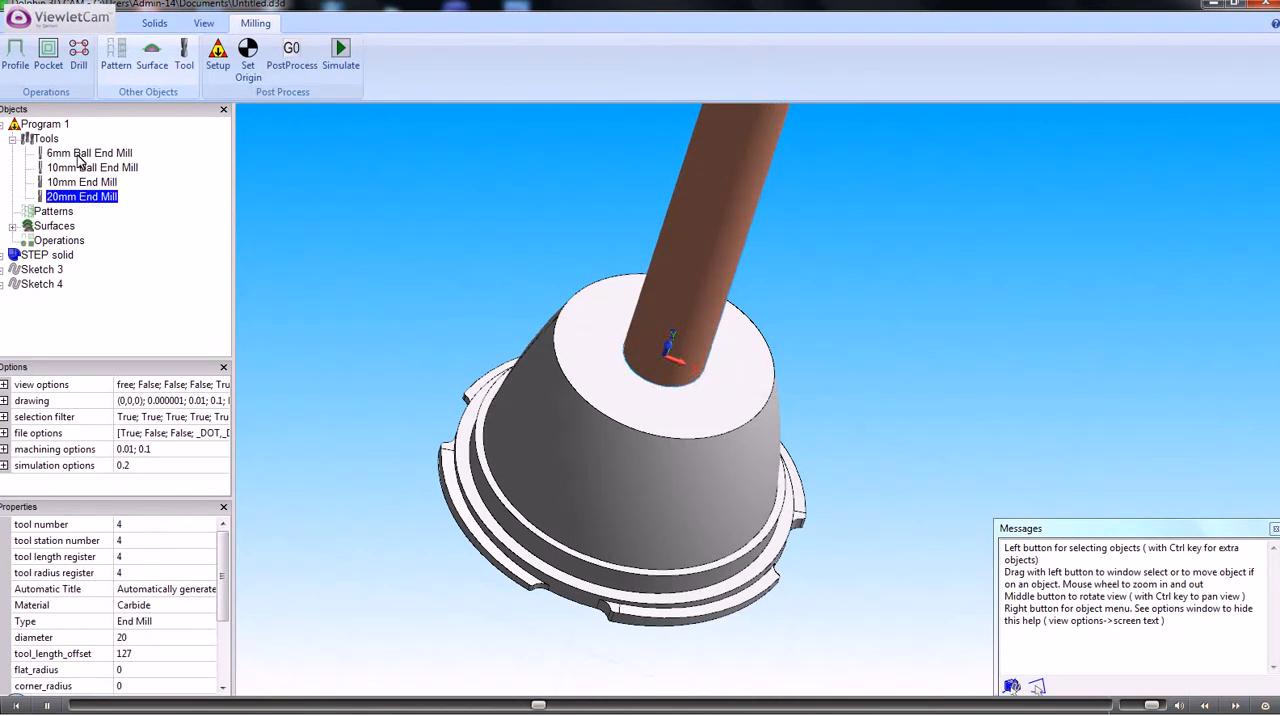
click(78, 157)
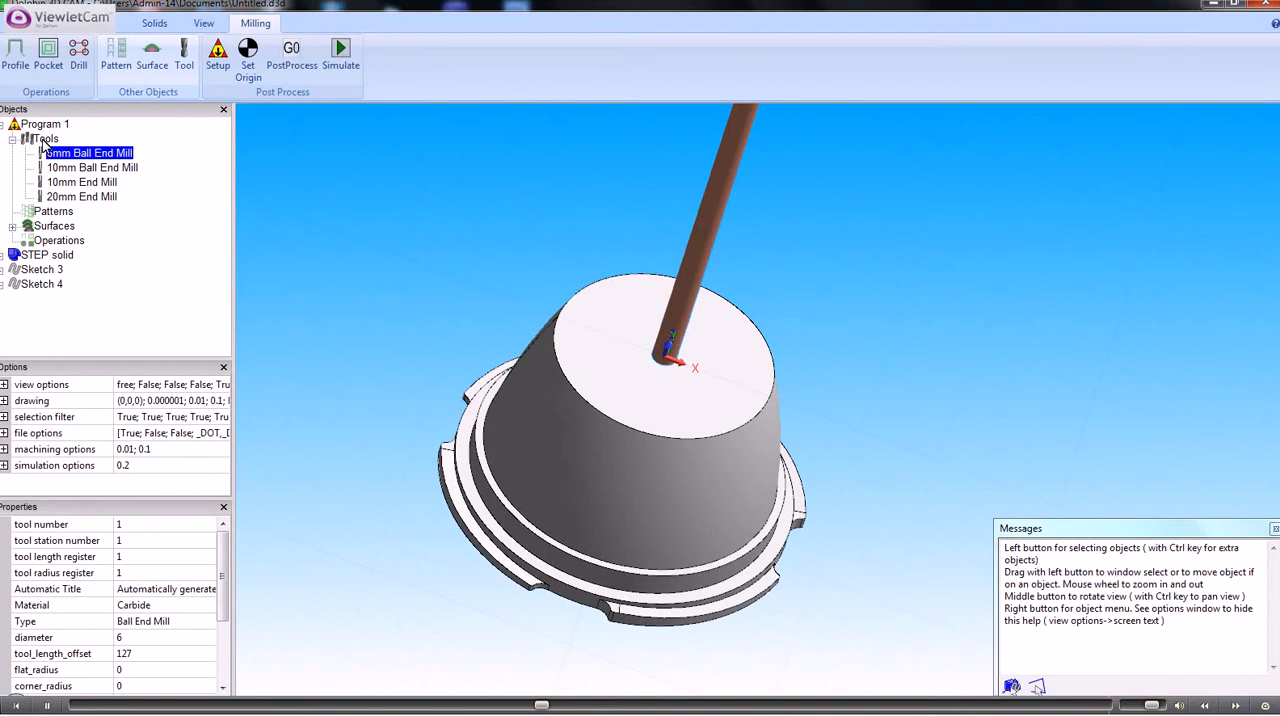
click(44, 140)
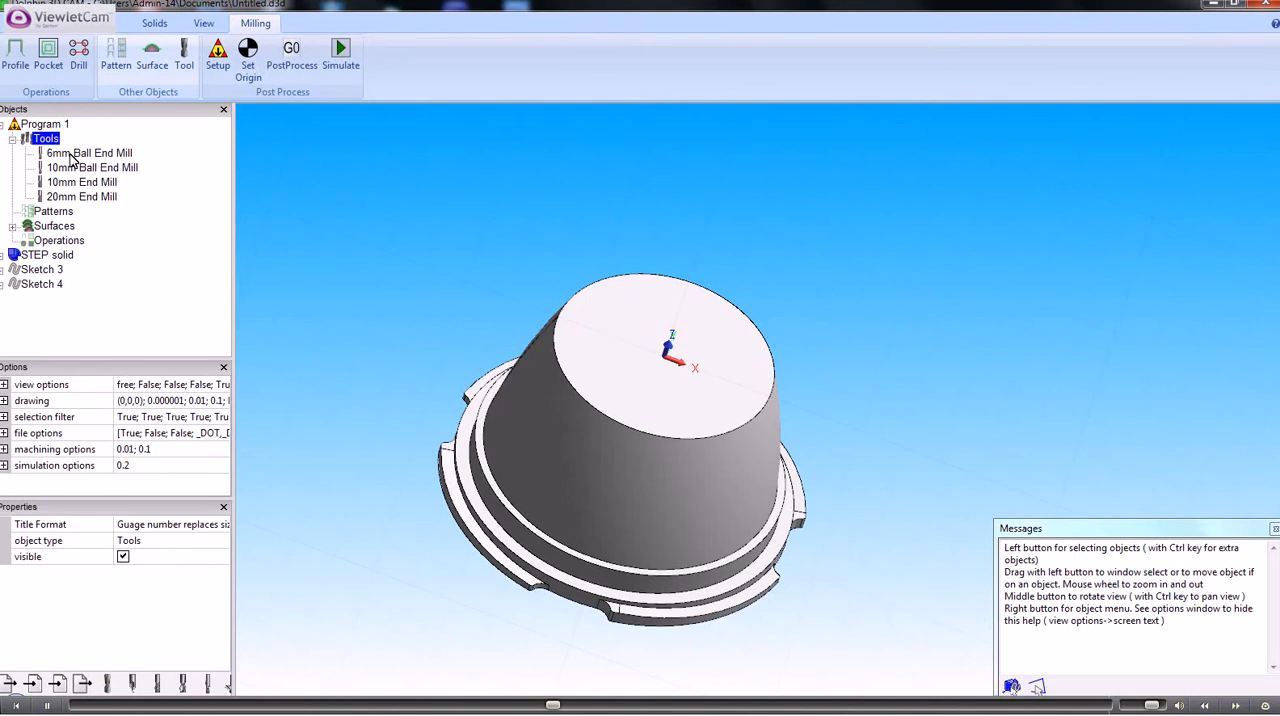
Start a new pocket operation with step over 1 and material allowance 0, keeping Boundary as the starting place
click(48, 52)
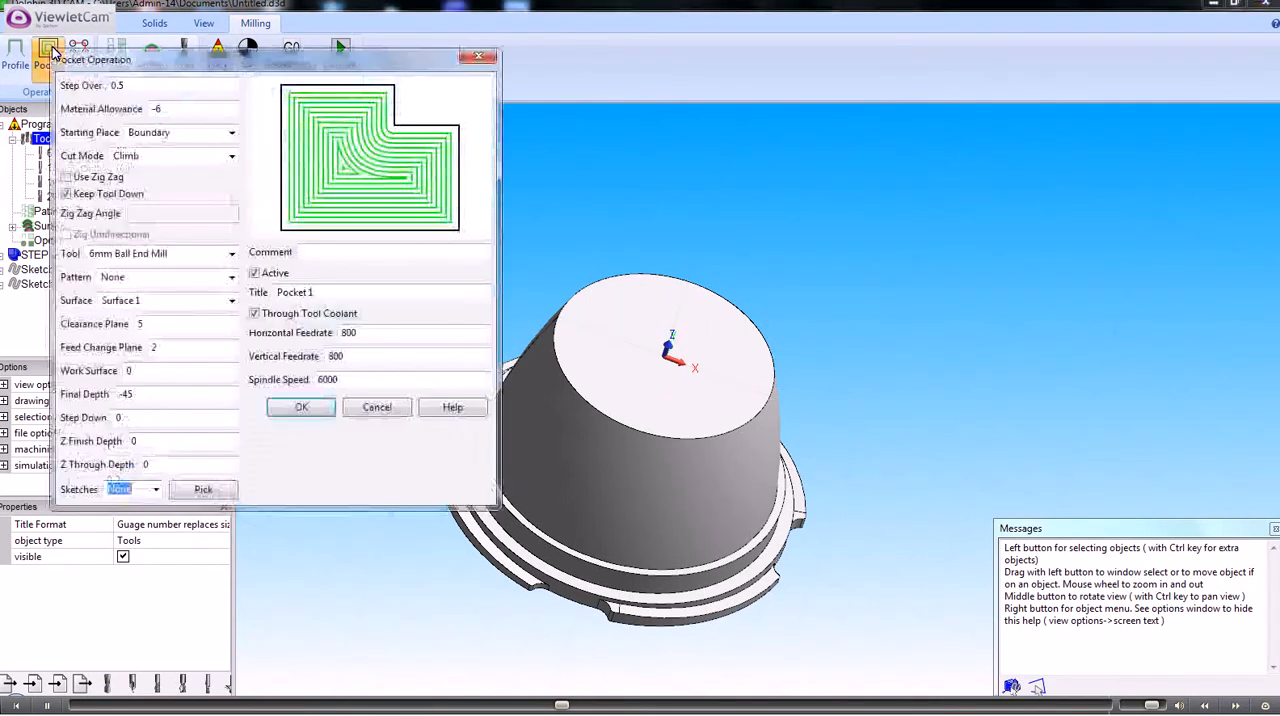
double_click(130, 85)
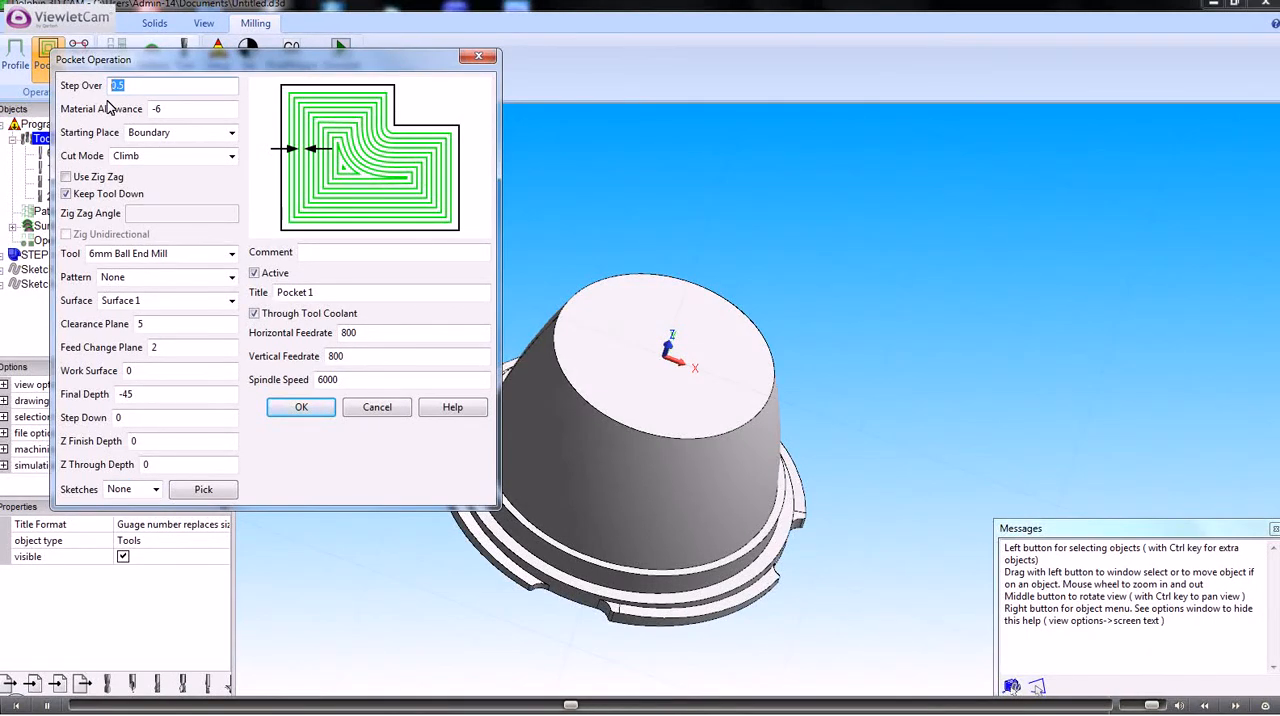
text(1)
key(Tab)
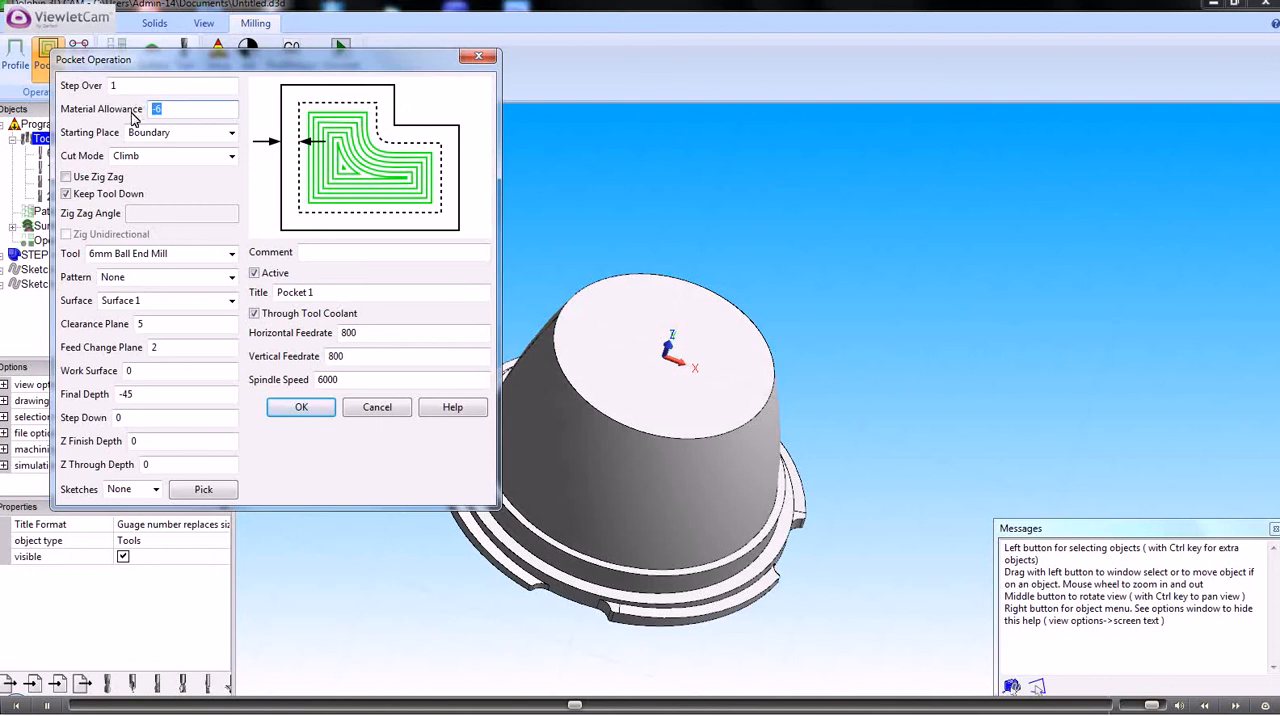
text(0)
click(122, 85)
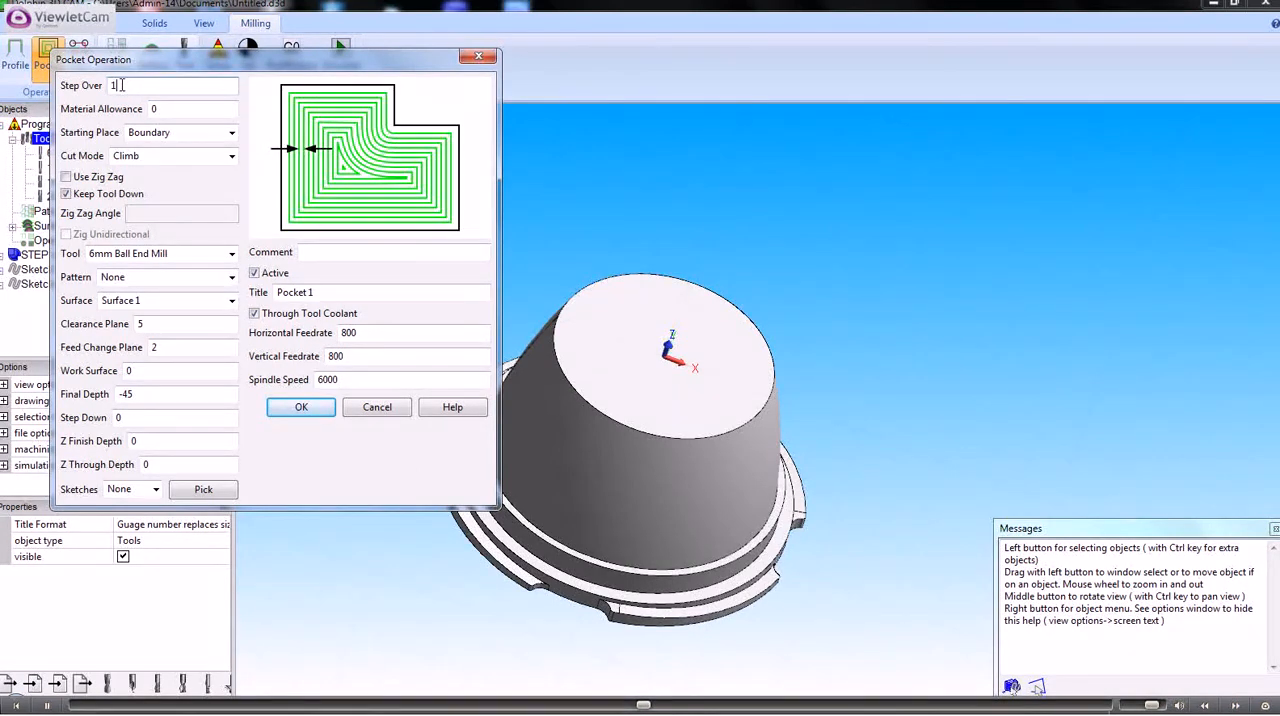
click(232, 136)
click(232, 136)
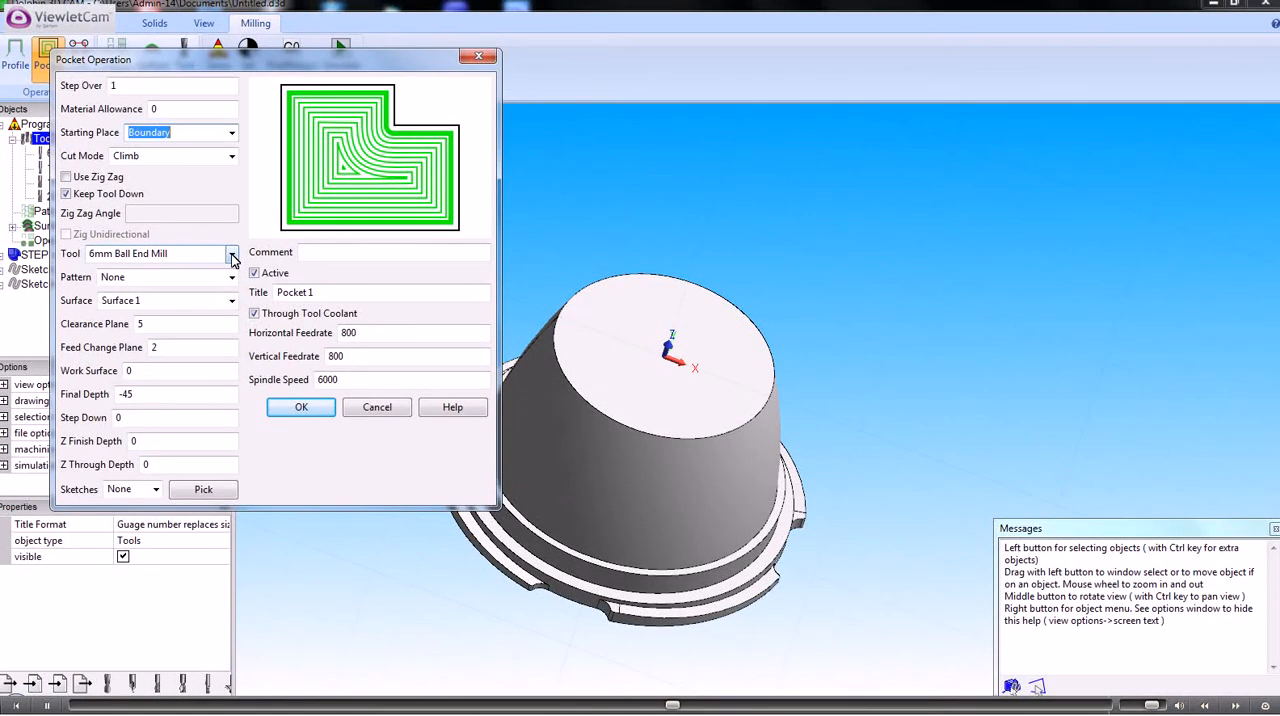
Review the pocket operation's surface, clearance plane, feed change plane, work surface and final depth settings
click(231, 301)
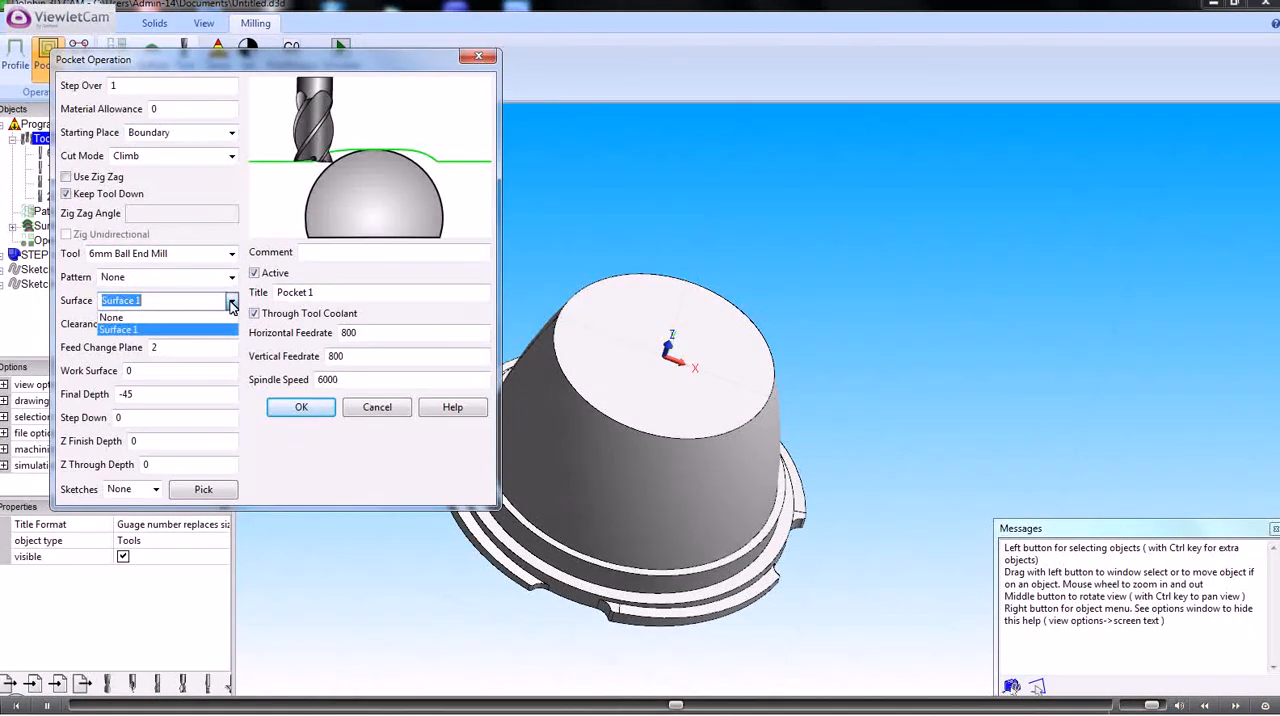
click(231, 302)
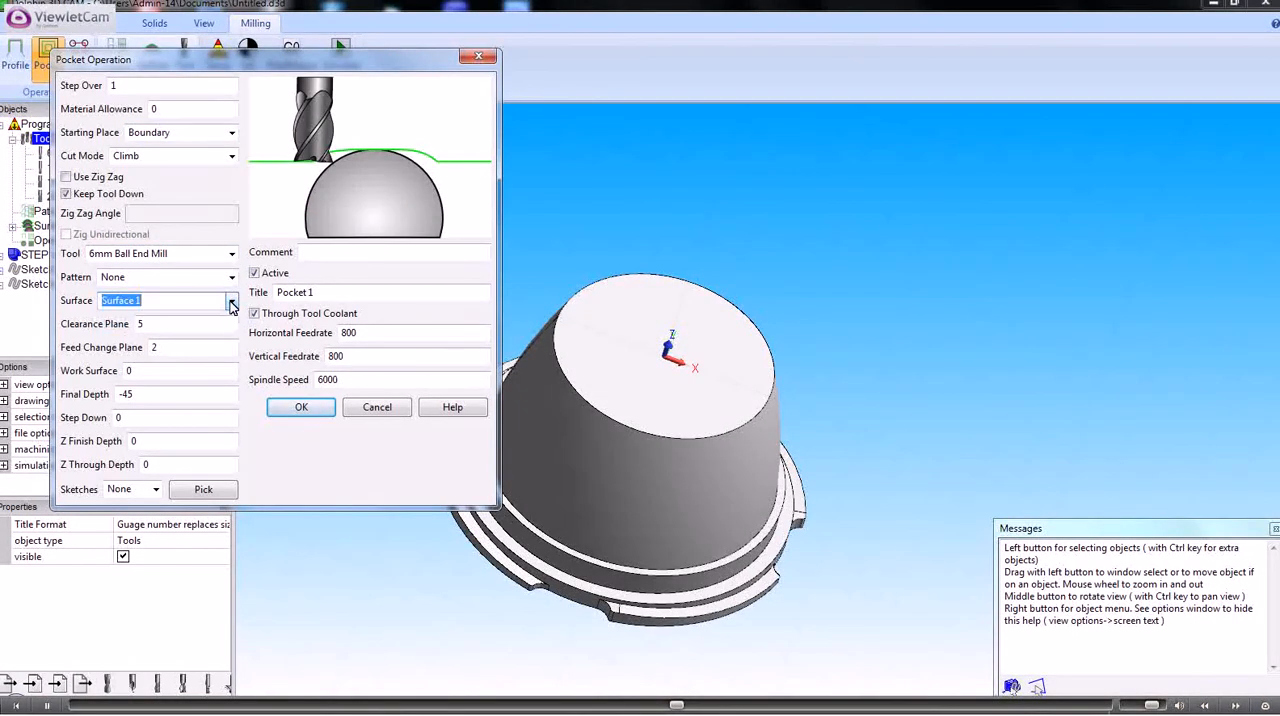
click(145, 324)
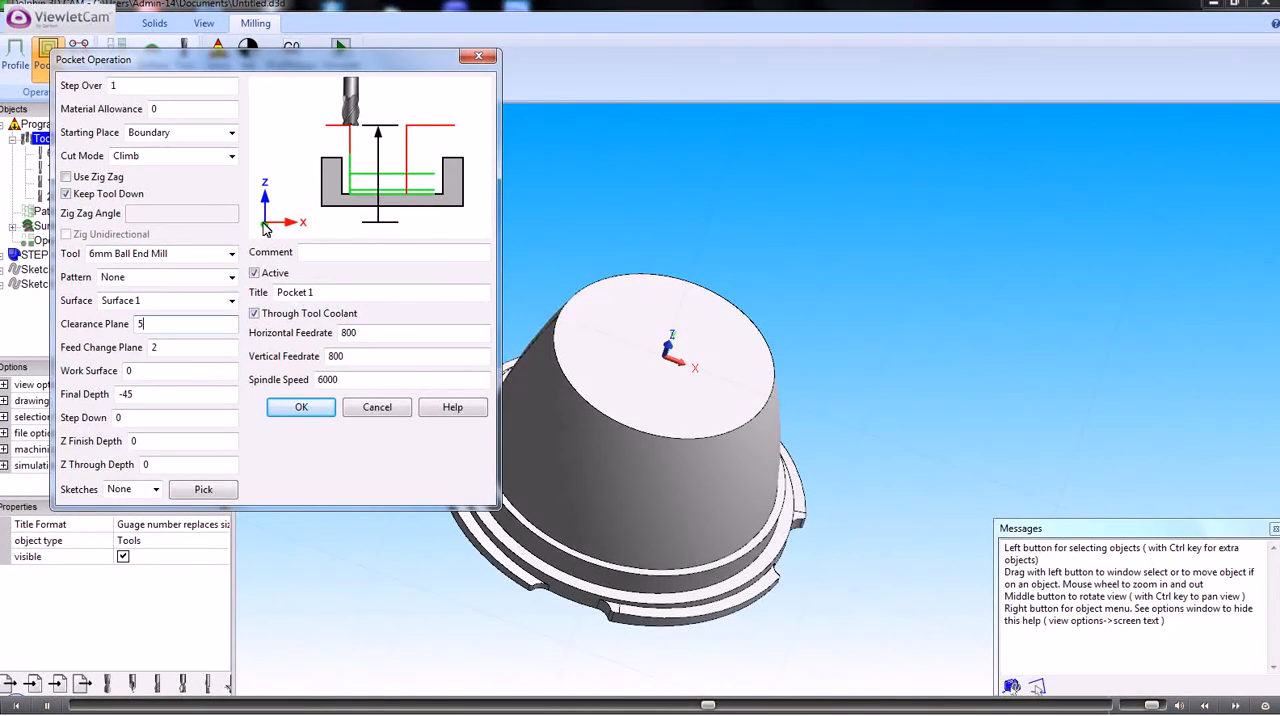
click(160, 347)
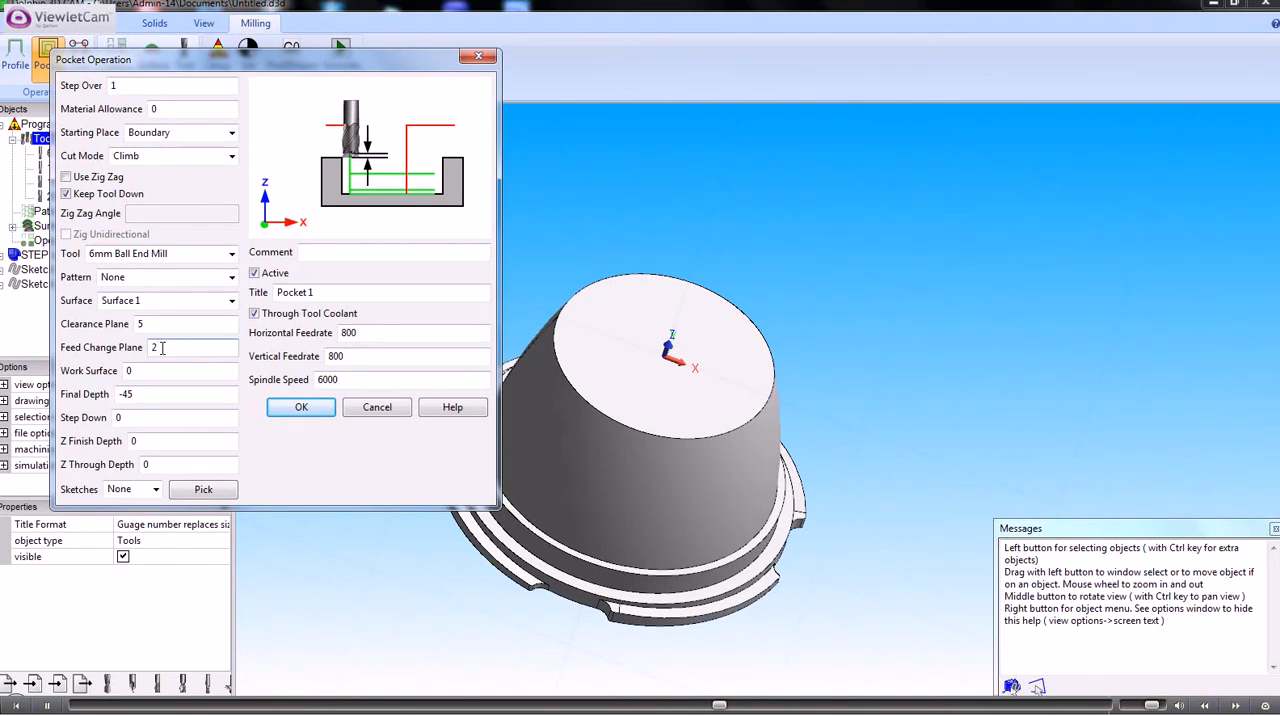
click(137, 370)
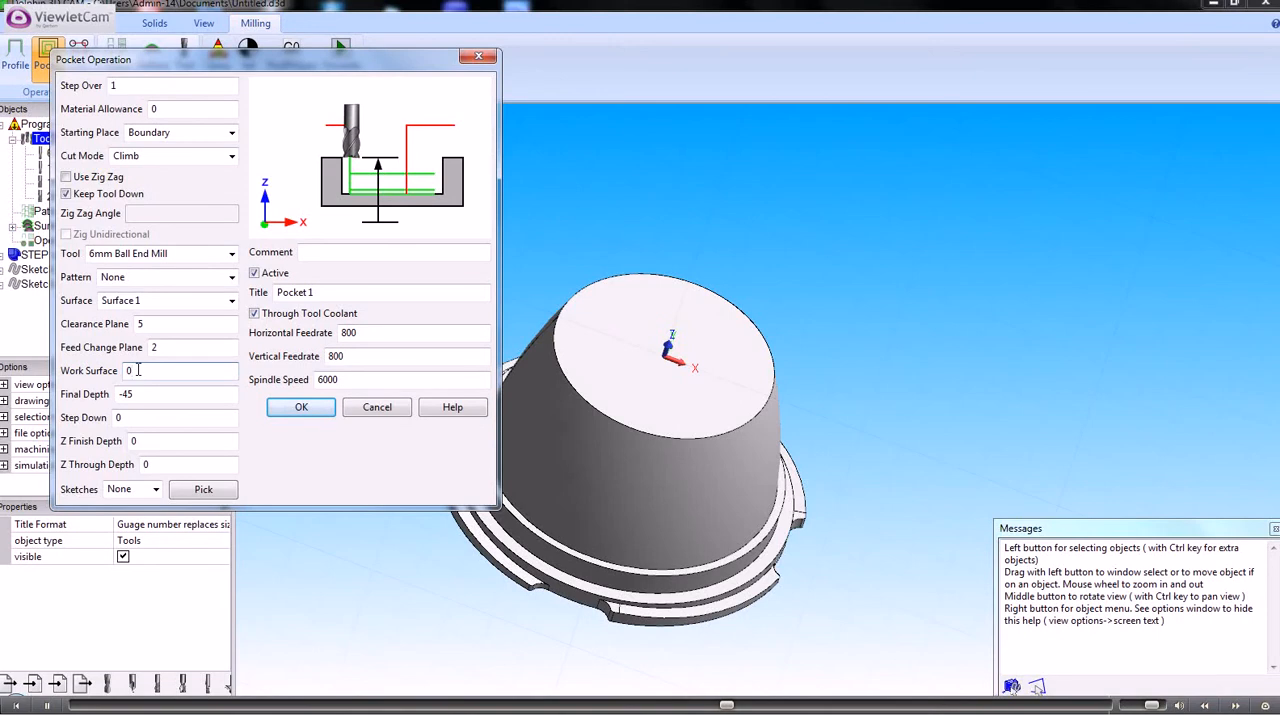
click(140, 394)
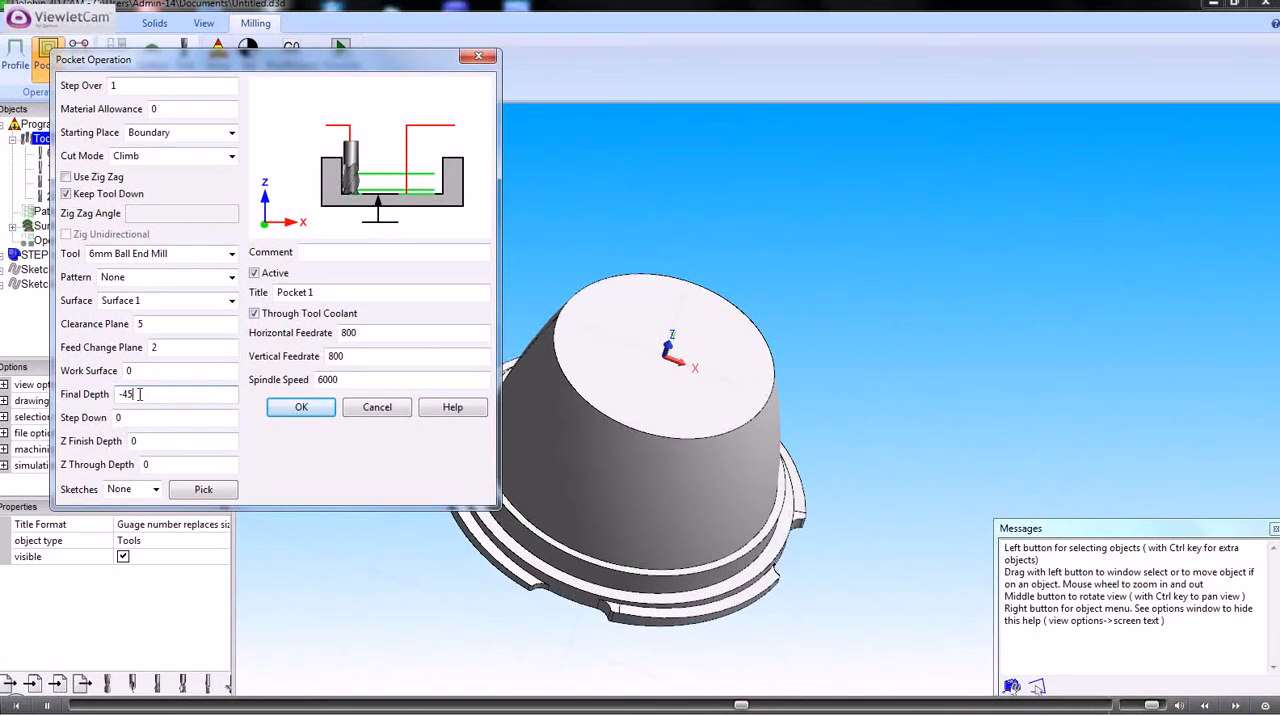
Assign Sketch 3 as the pocket's boundary sketch and generate the tool path
click(156, 490)
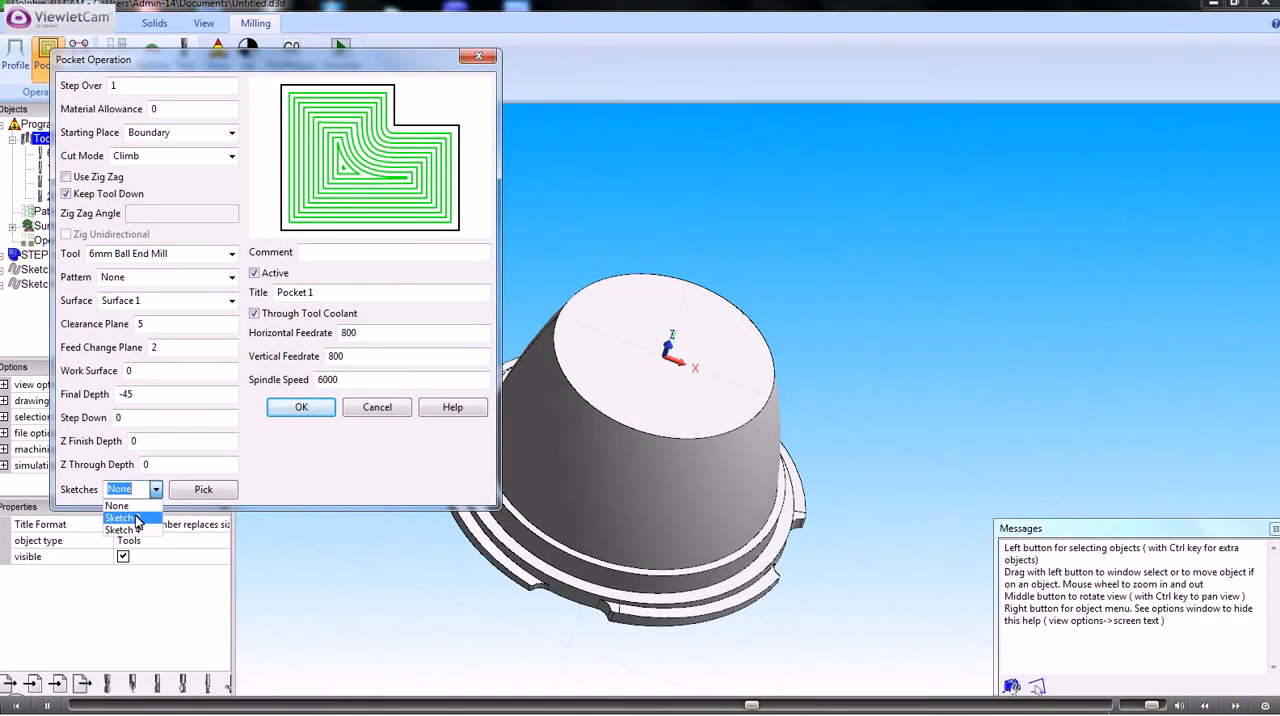
click(204, 494)
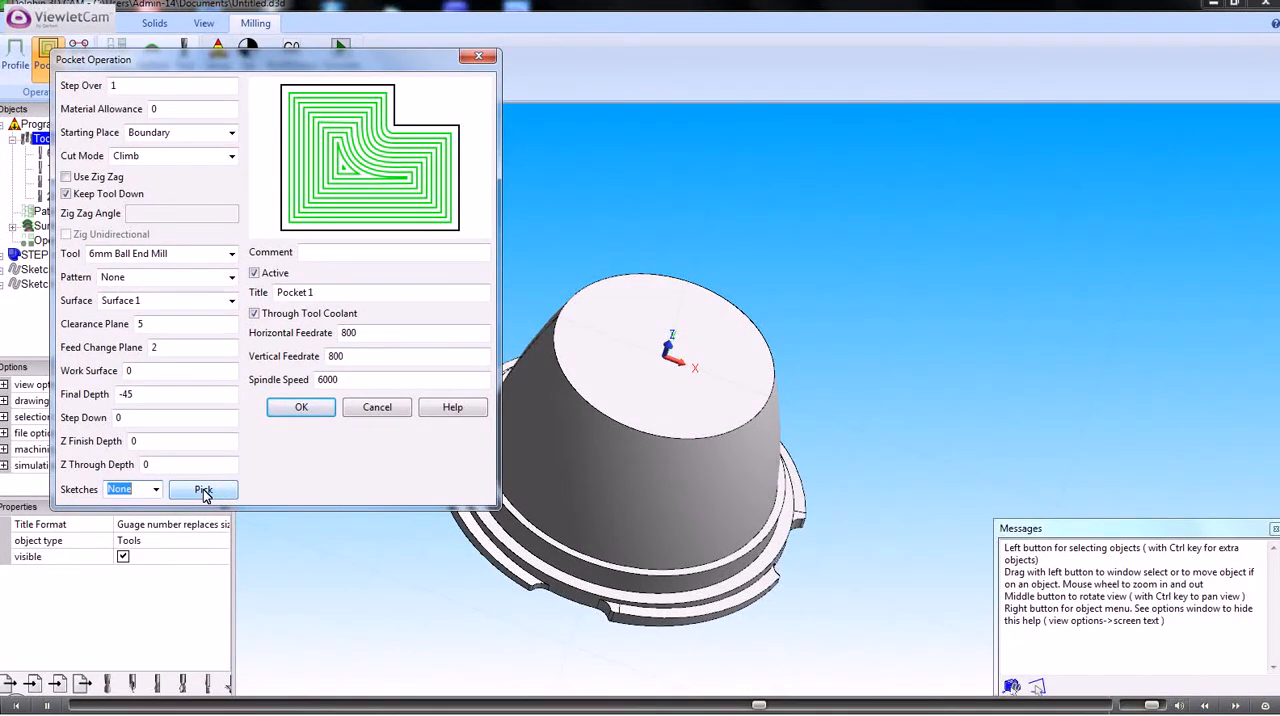
click(204, 494)
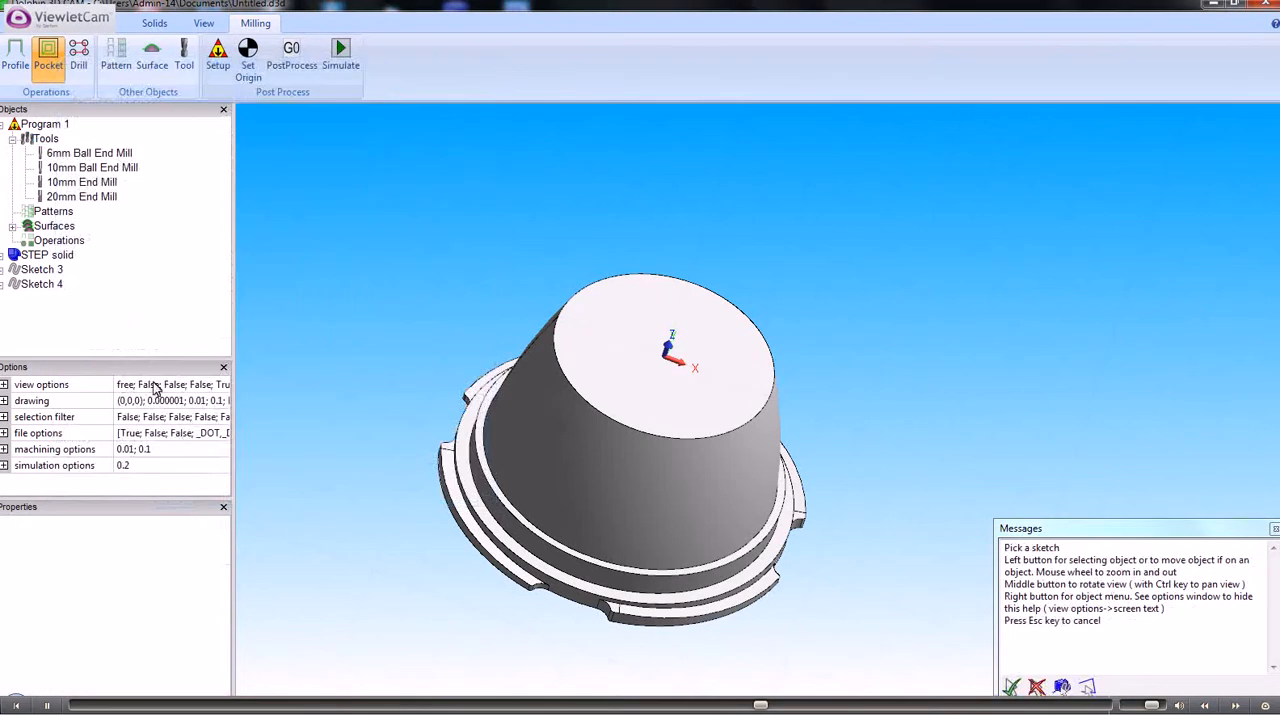
click(42, 269)
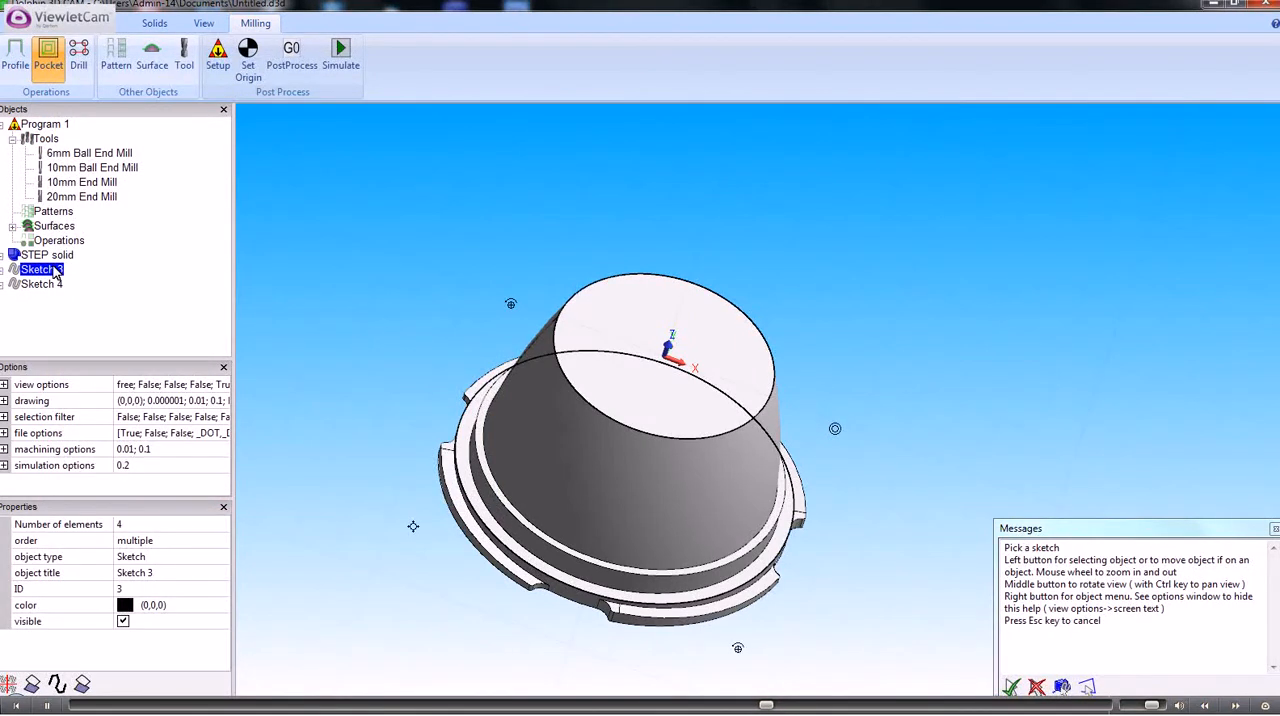
key(Return)
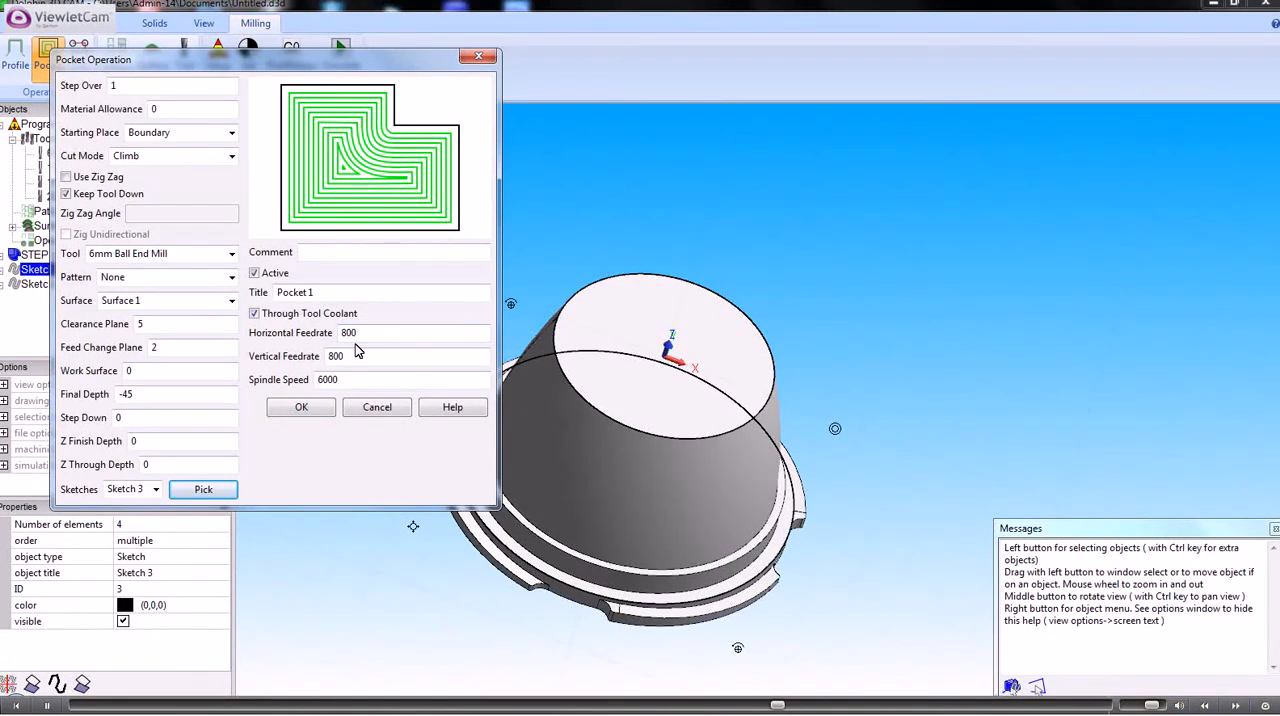
click(302, 409)
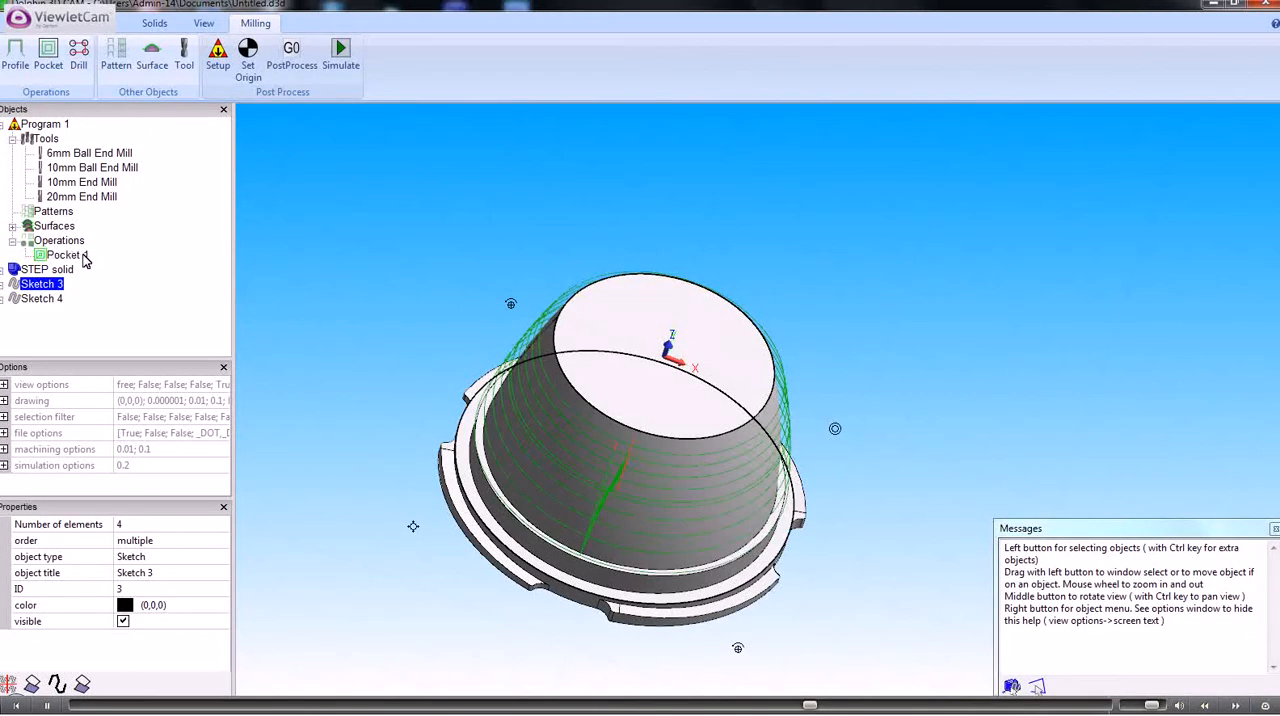
Turn off Keep Tool Down for Pocket 1 and regenerate its tool path
middle_drag(485, 360, 394, 470)
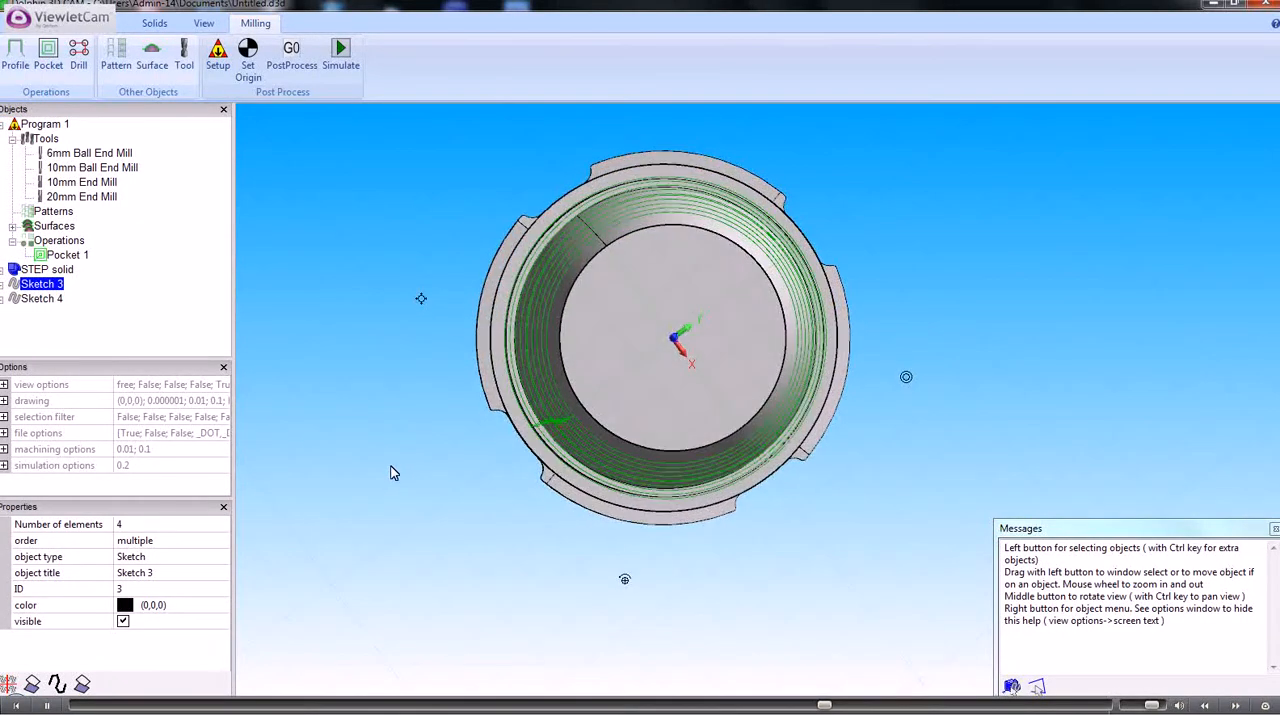
middle_drag(391, 471, 391, 400)
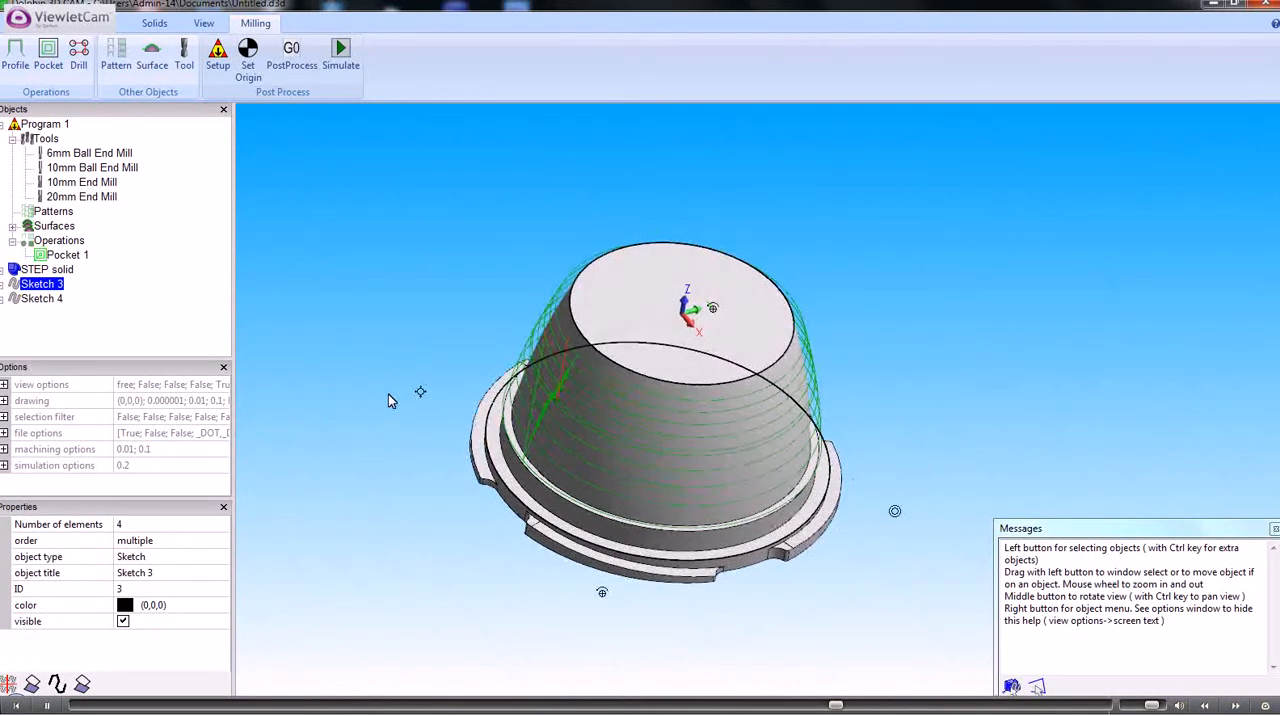
double_click(67, 256)
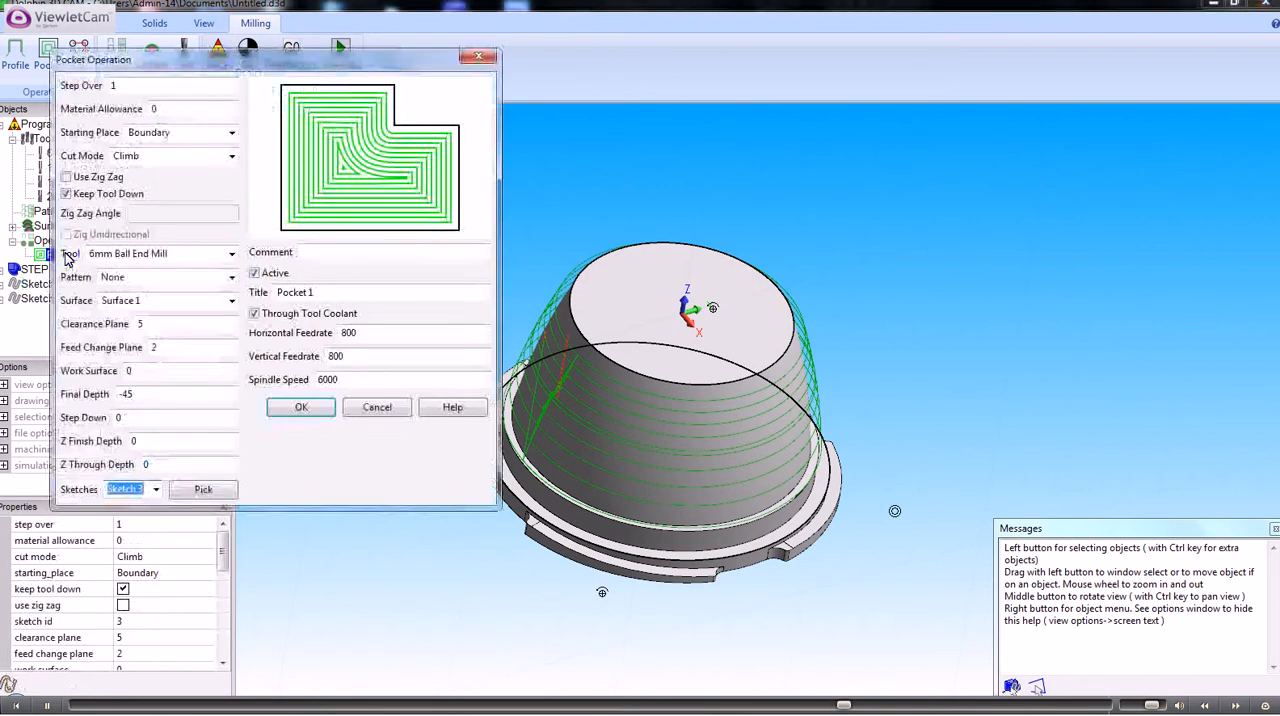
click(66, 194)
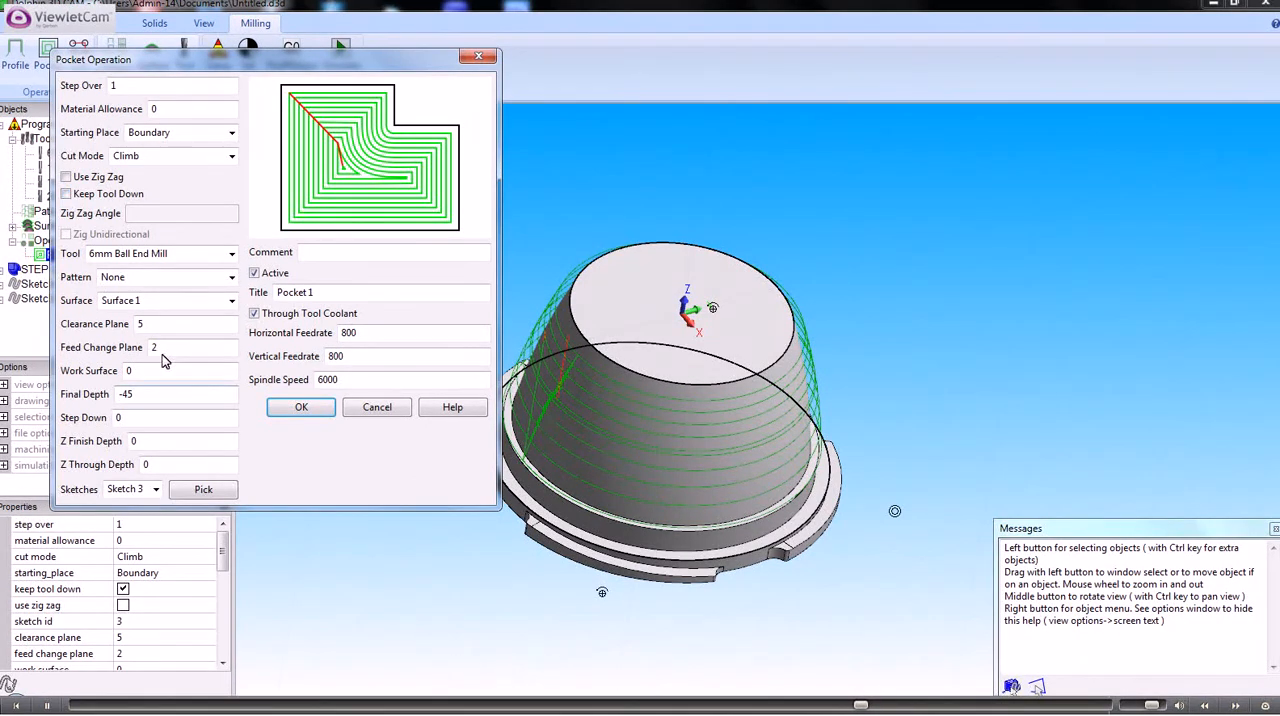
click(301, 409)
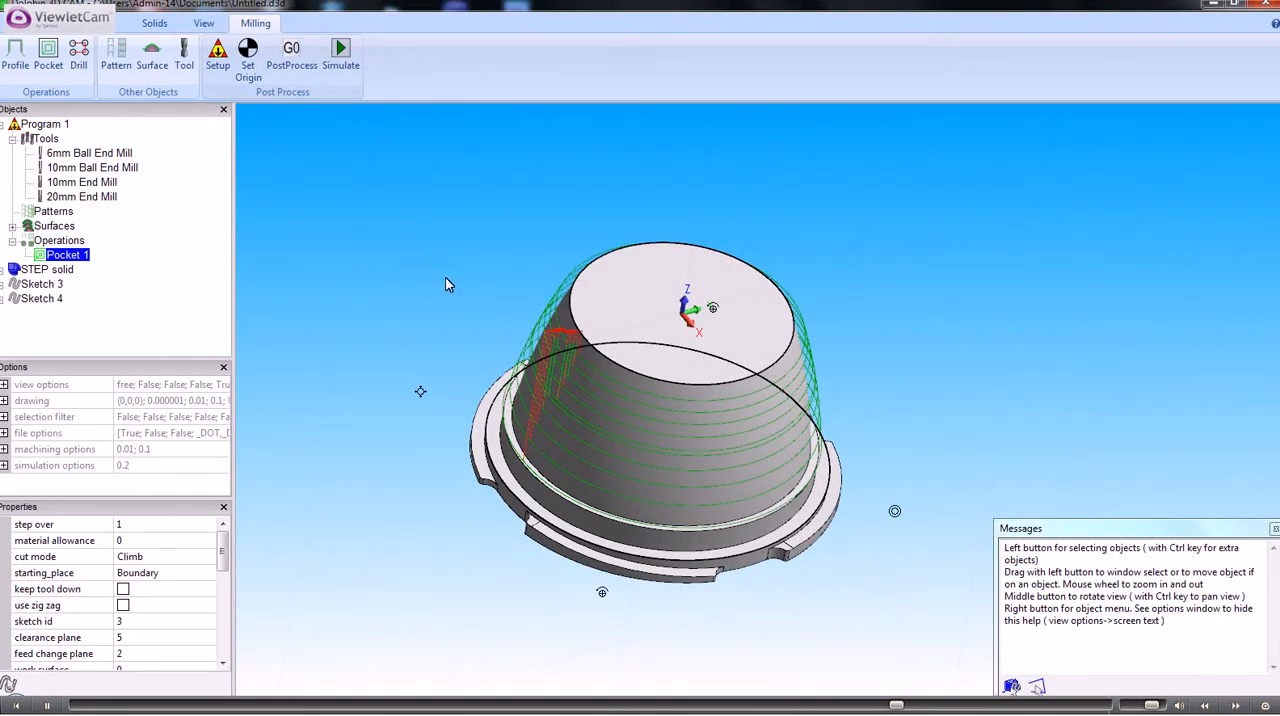
Examine the Pocket 1 tool path and its retract moves around the tapered wall from above and from the side
middle_drag(445, 278, 438, 354)
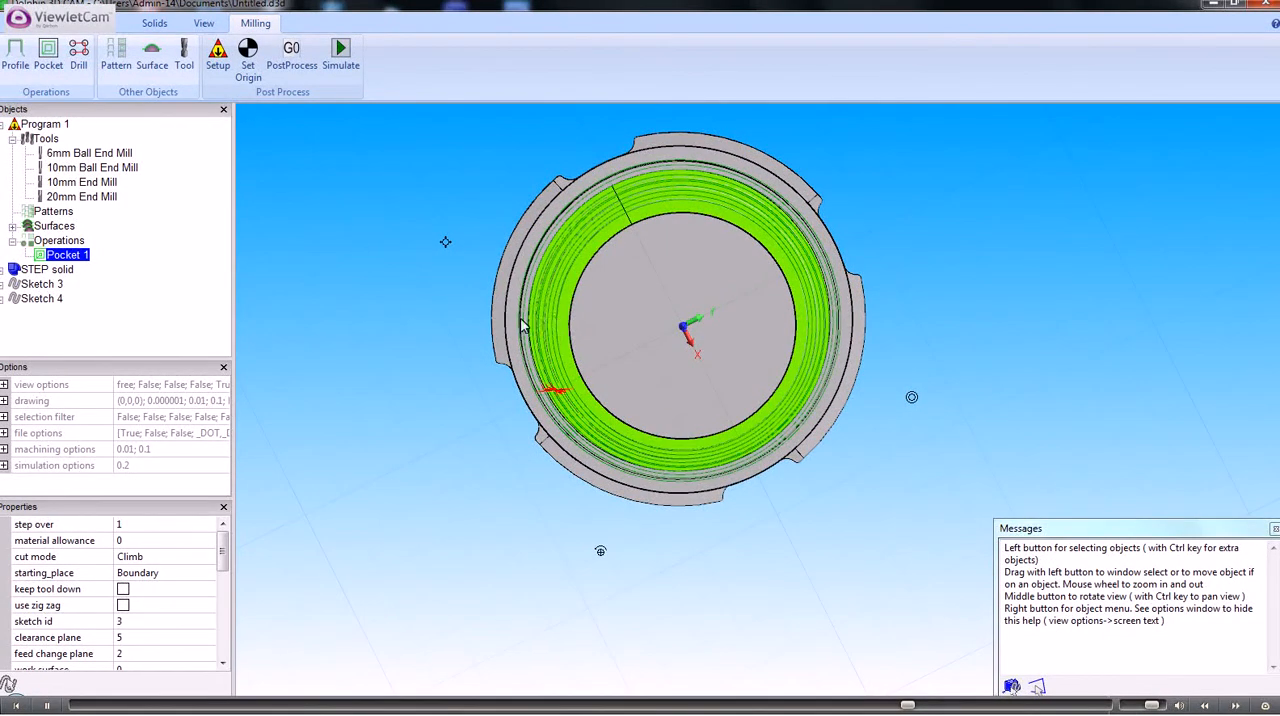
middle_drag(399, 327, 391, 226)
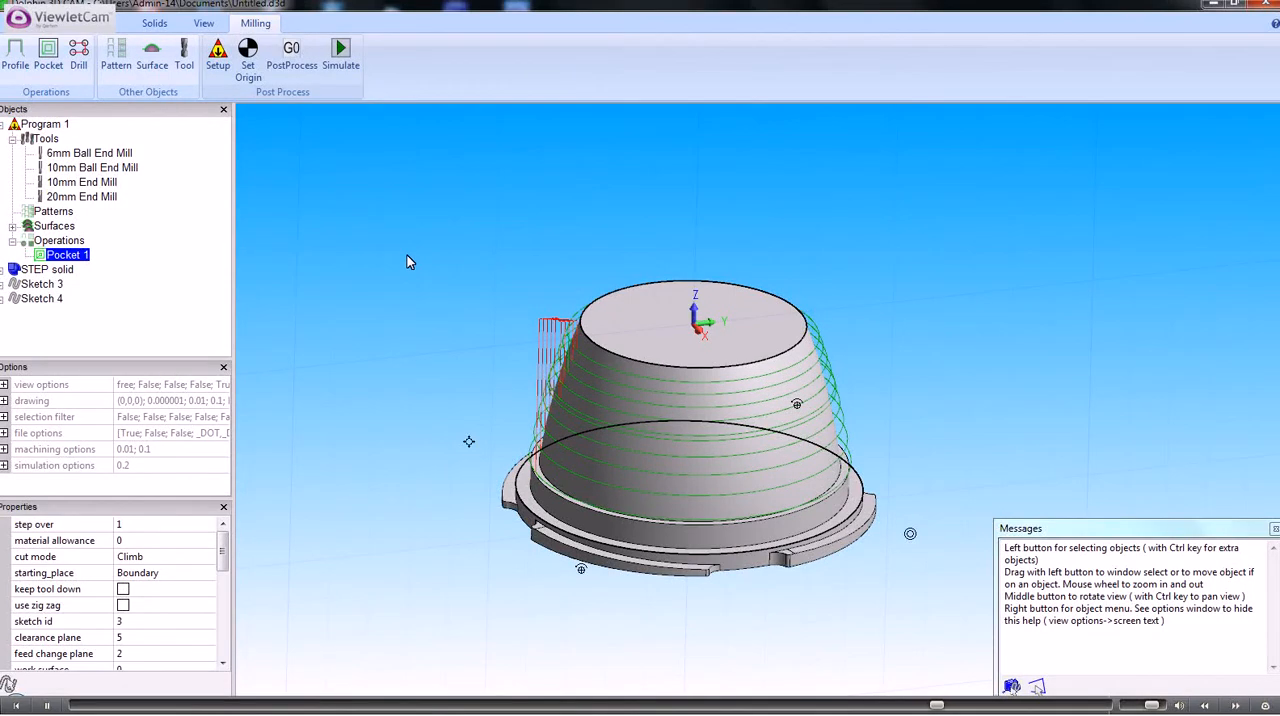
middle_drag(407, 256, 407, 351)
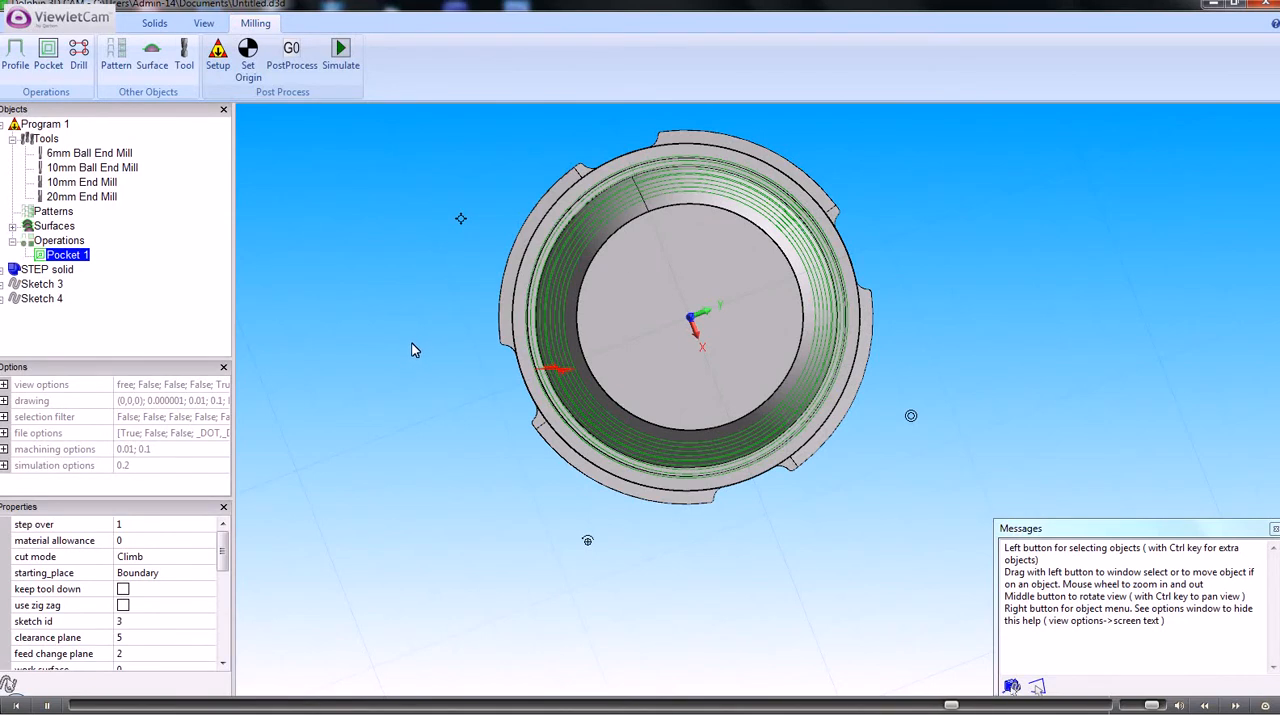
middle_drag(414, 349, 418, 252)
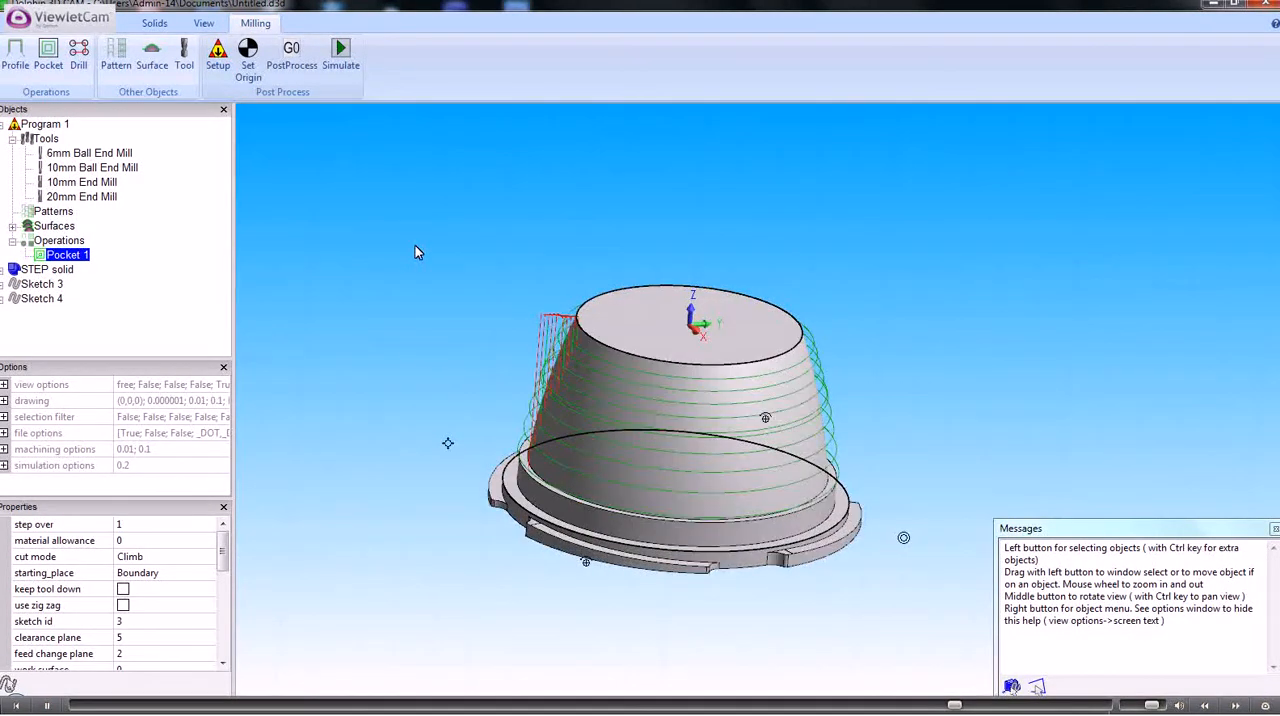
scroll(410, 253, down, 1)
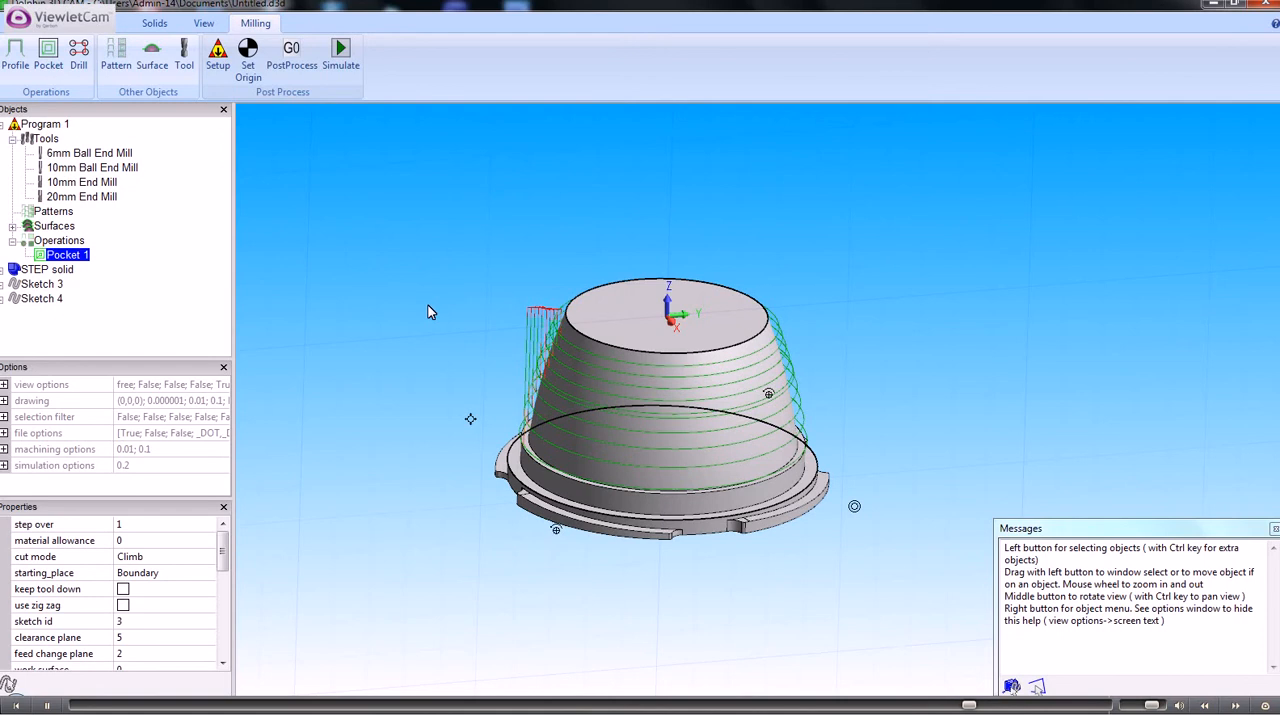
scroll(428, 305, up, 1)
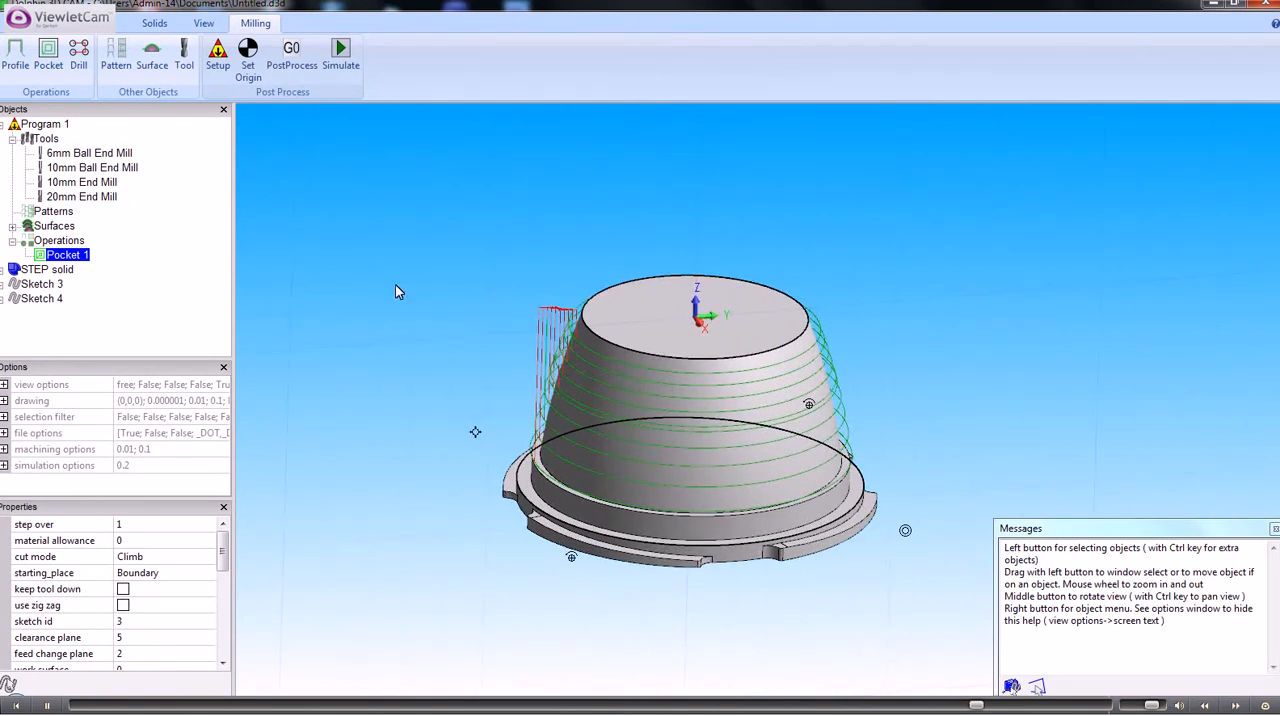
middle_drag(395, 287, 405, 313)
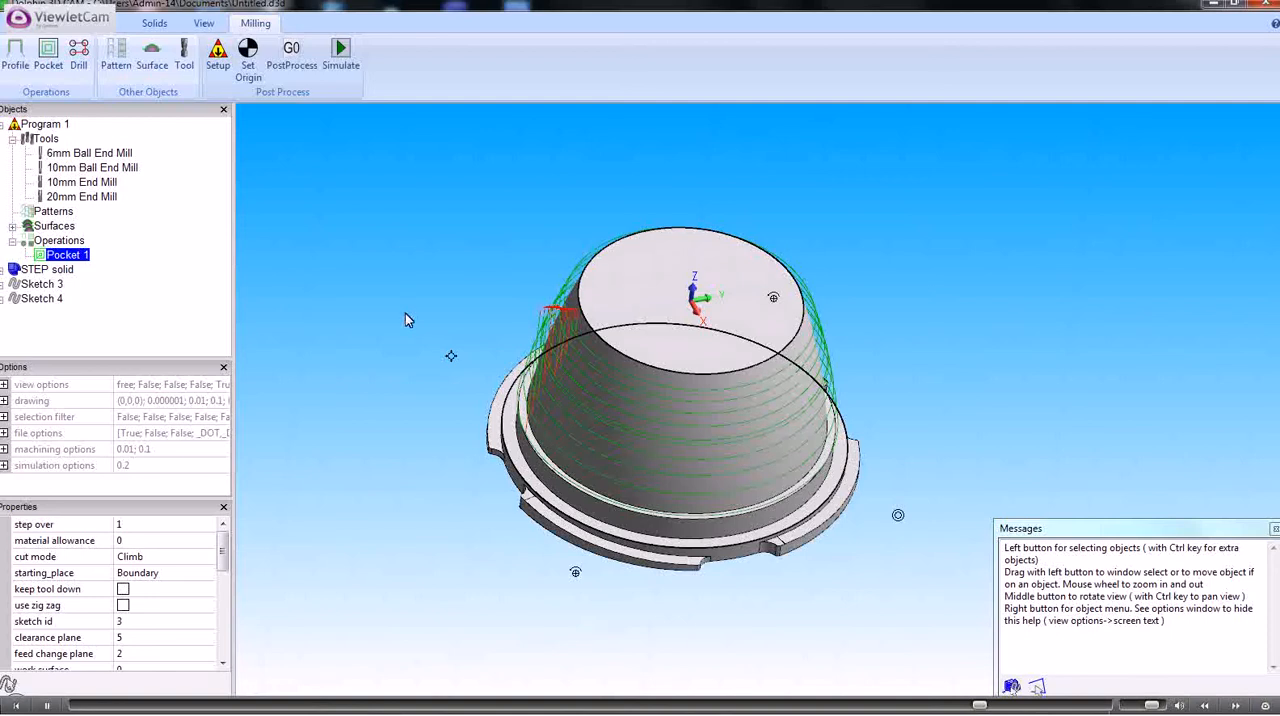
Reduce the step over of Pocket 1 to 0.5 and regenerate the tool path around the tapered wall
double_click(79, 257)
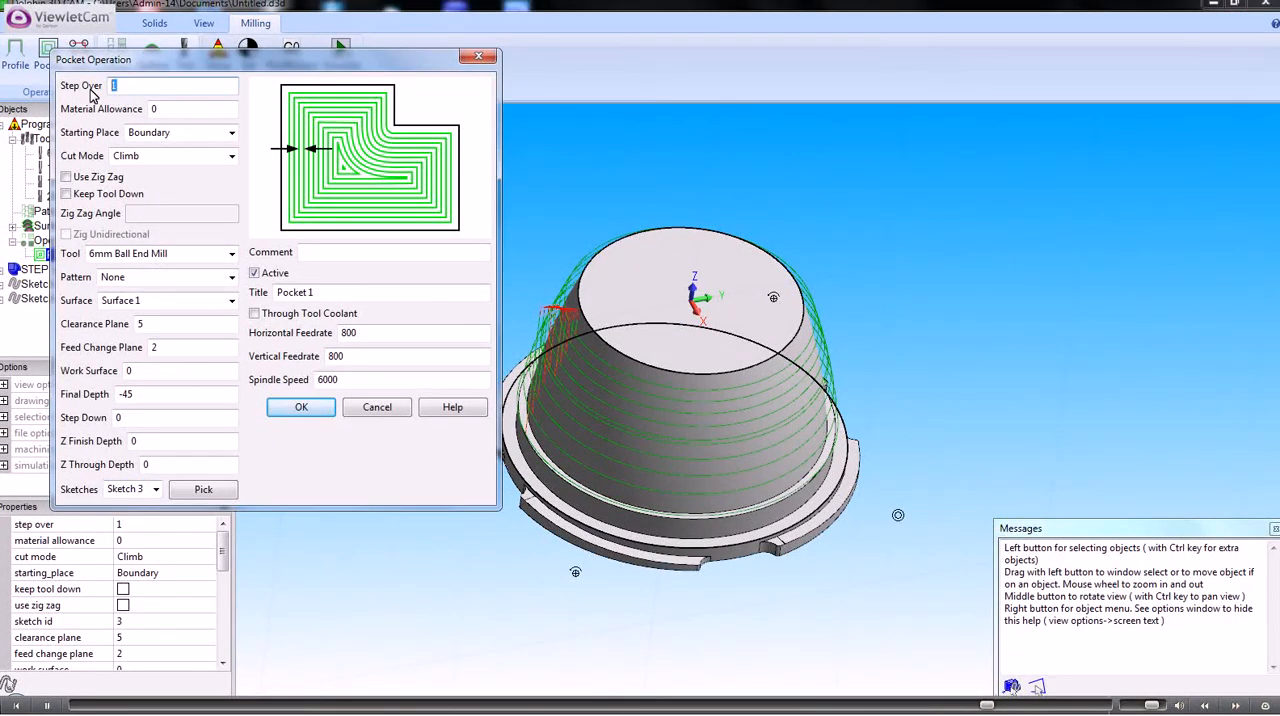
text(.5)
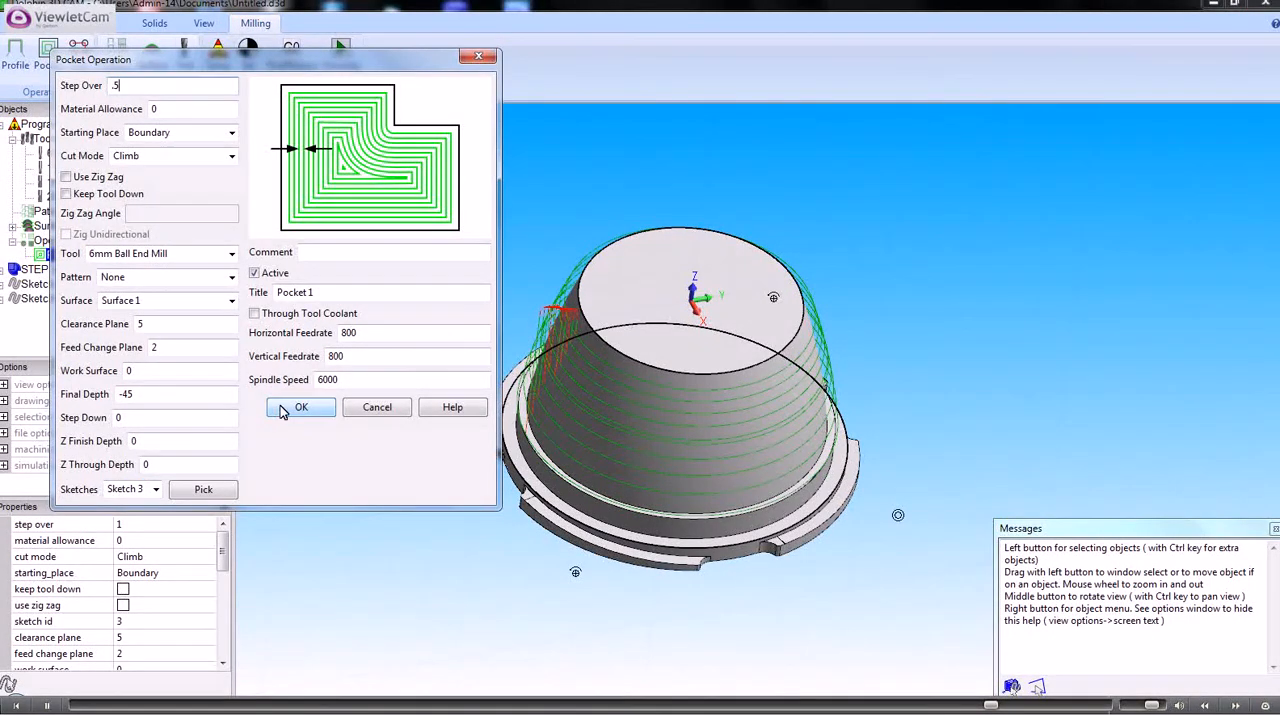
click(283, 409)
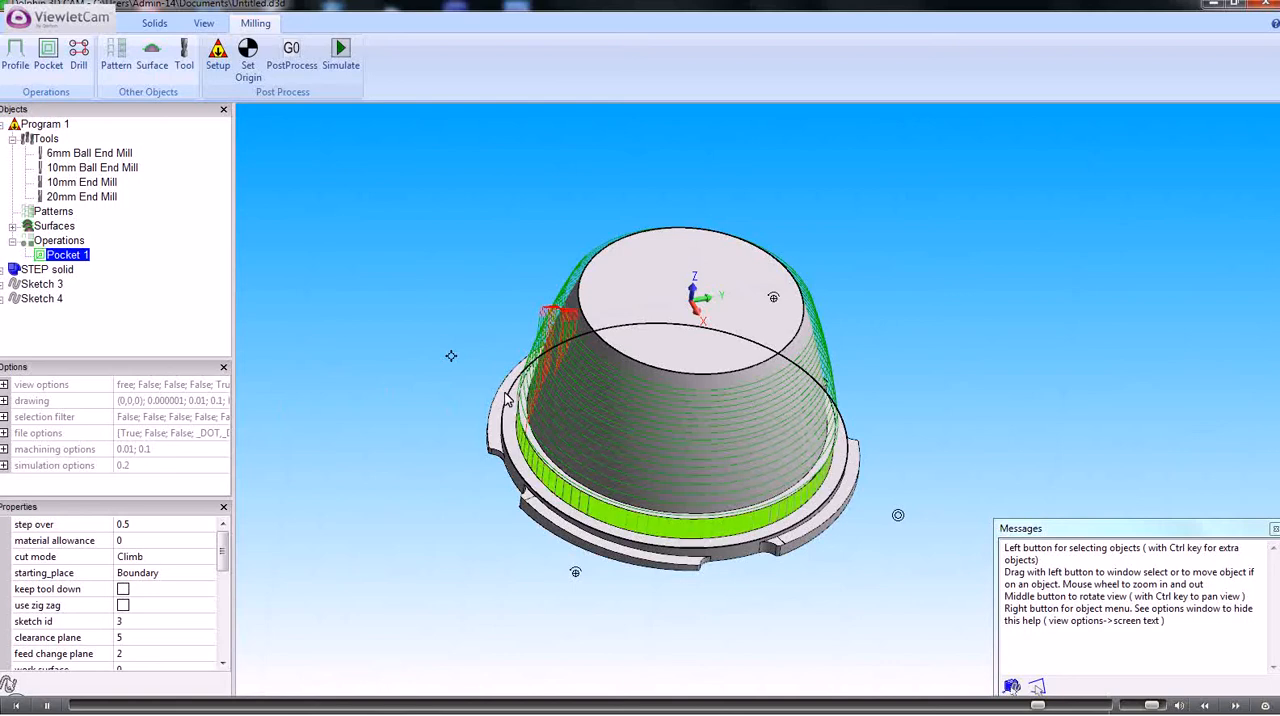
middle_drag(449, 360, 426, 318)
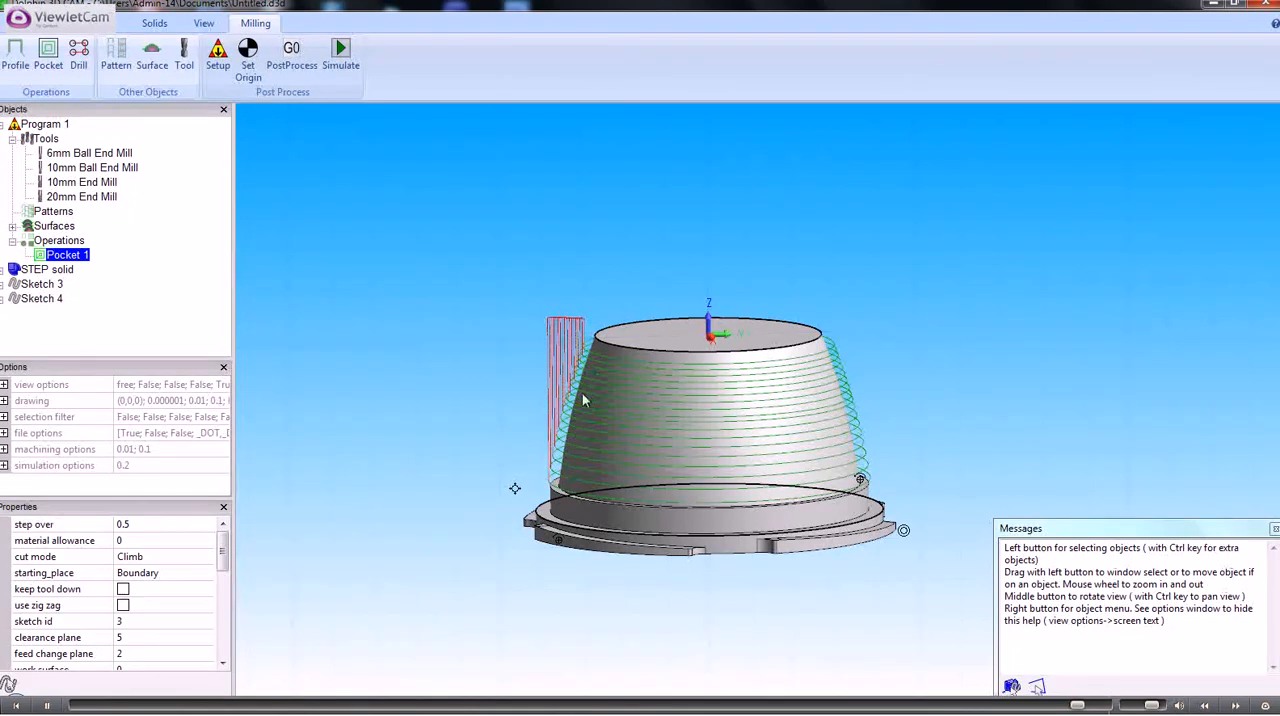
mouse_move(445, 351)
middle_down()
mouse_move(452, 385)
mouse_move(452, 372)
middle_up()
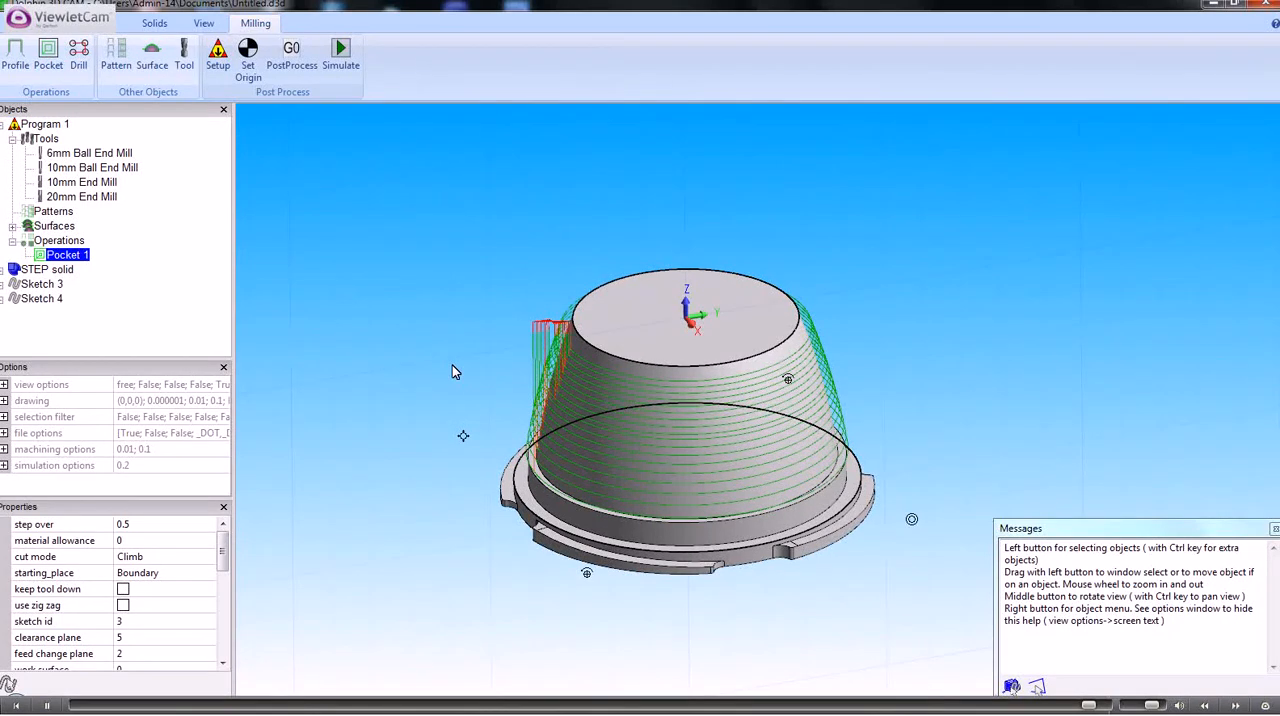